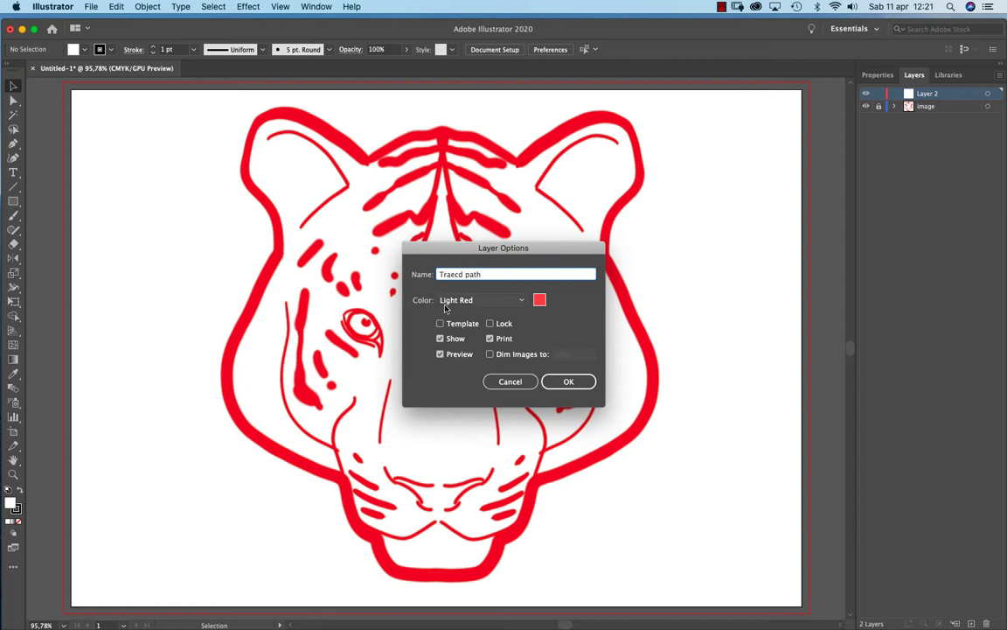
Set the new layer's colour to Green and confirm the layer options.
left_click(501, 302)
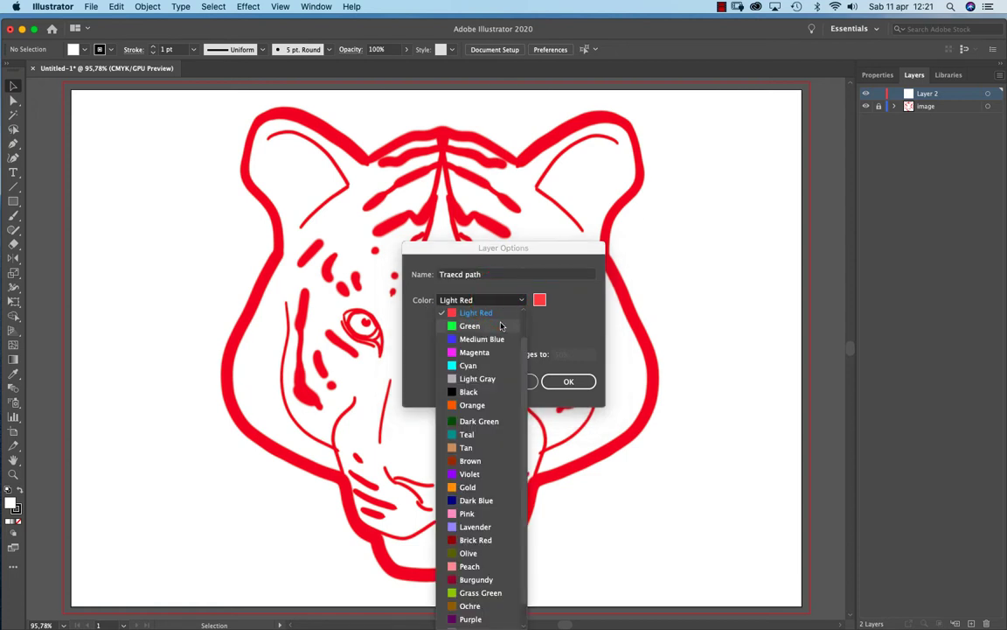
left_click(499, 325)
left_click(564, 382)
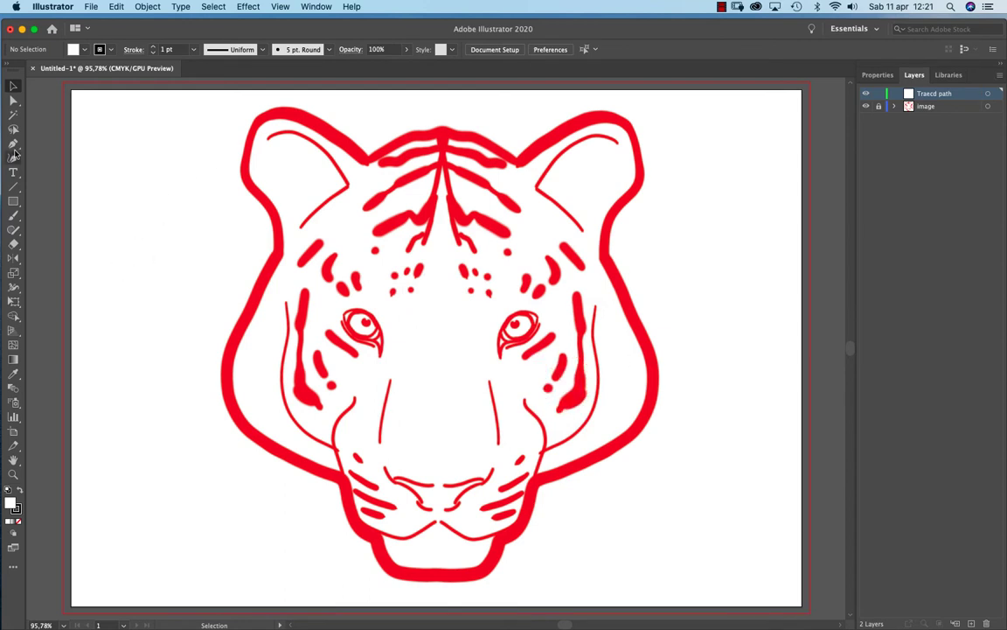
Show the rulers and place a vertical guide through the middle of the tiger's face at about X 150 mm.
left_click(13, 144)
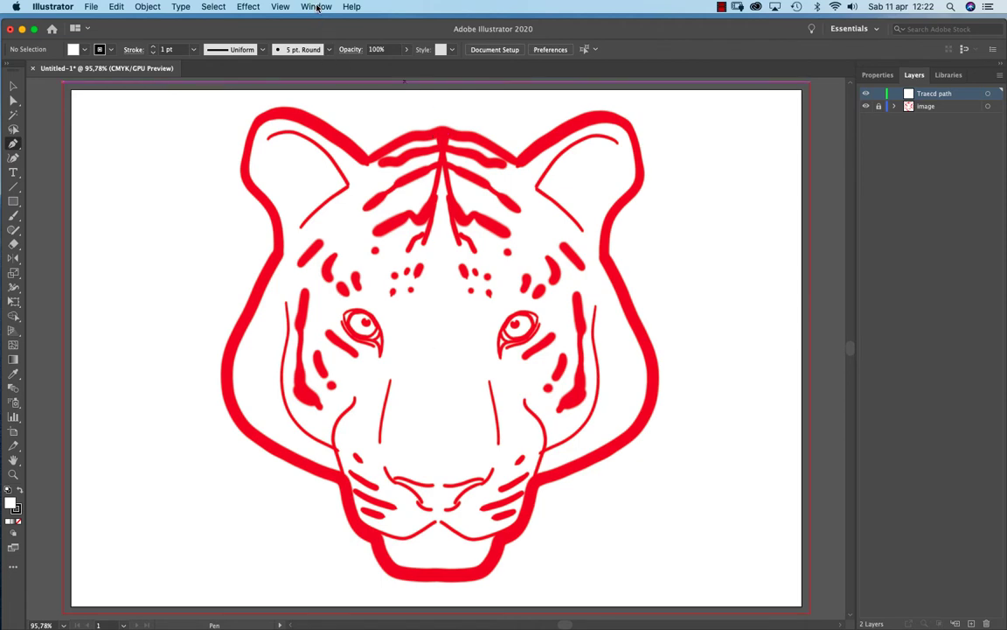
left_click(288, 7)
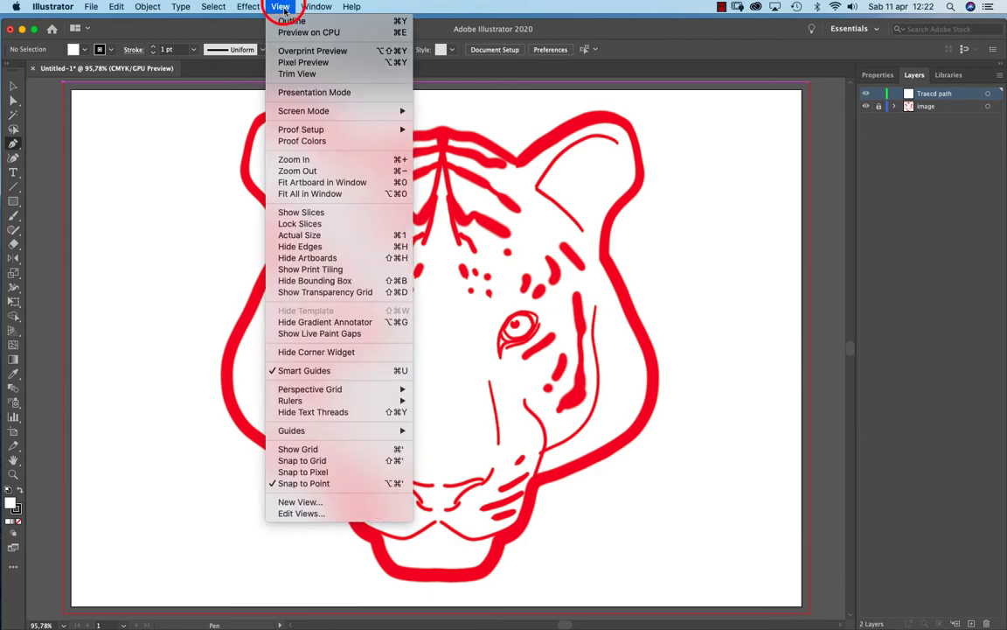
mouse_move(406, 404)
left_click(449, 401)
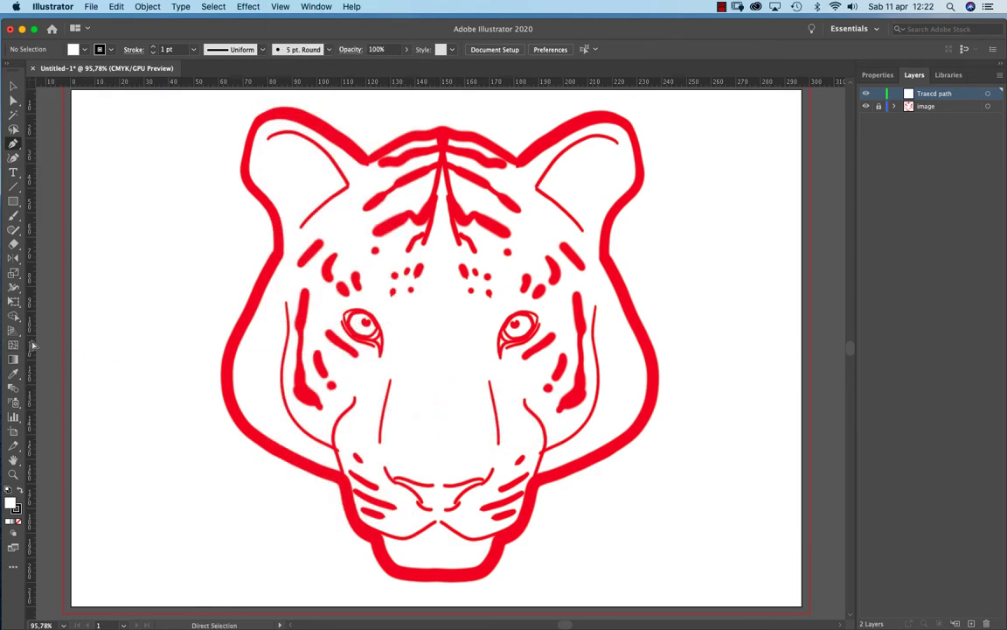
left_click_drag(32, 346, 441, 418)
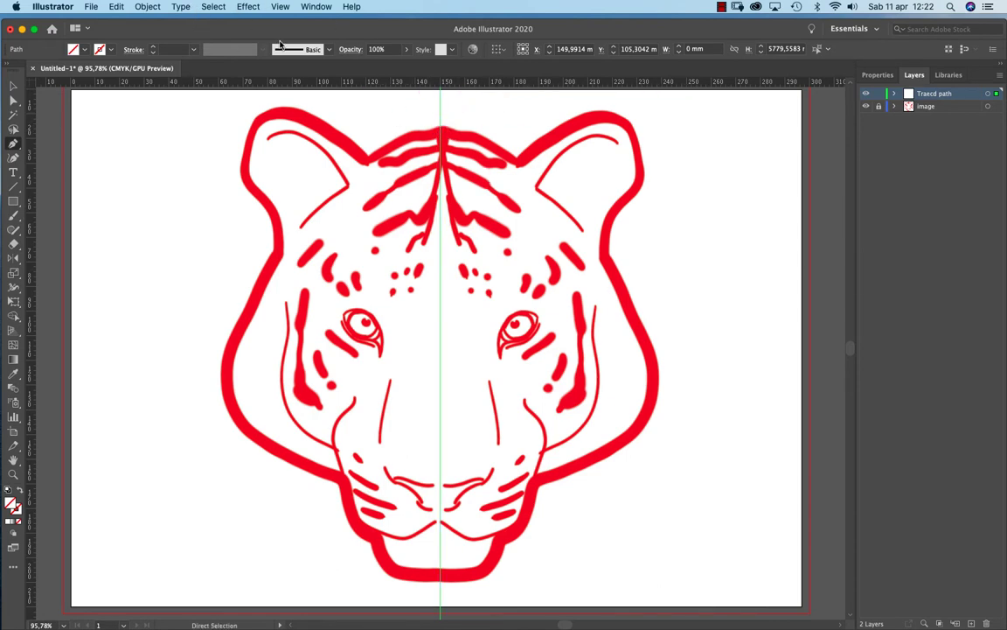
Lock the vertical centre guide in place.
left_click(280, 7)
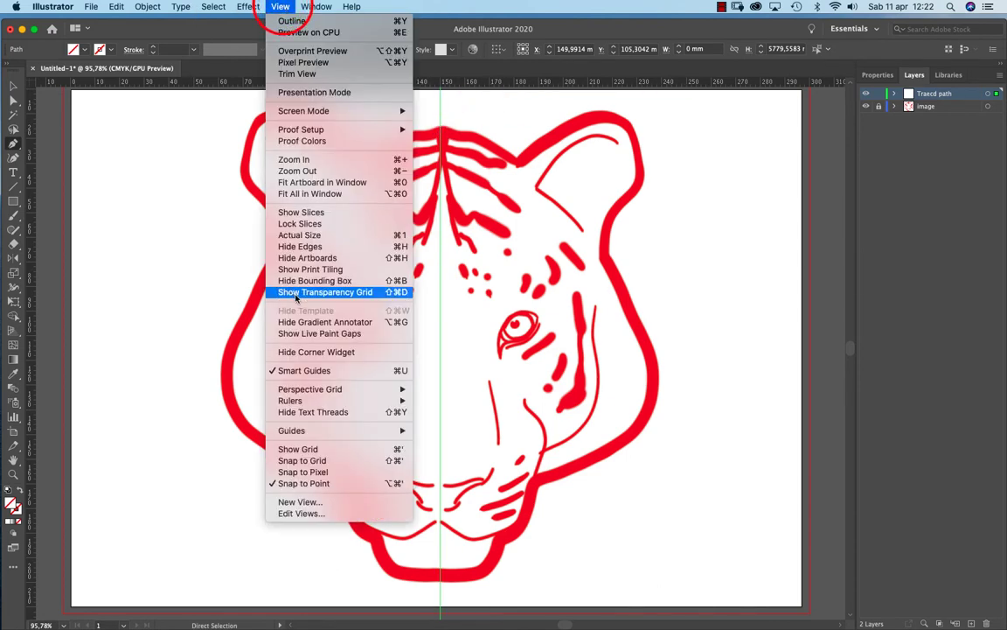
mouse_move(321, 429)
left_click(471, 444)
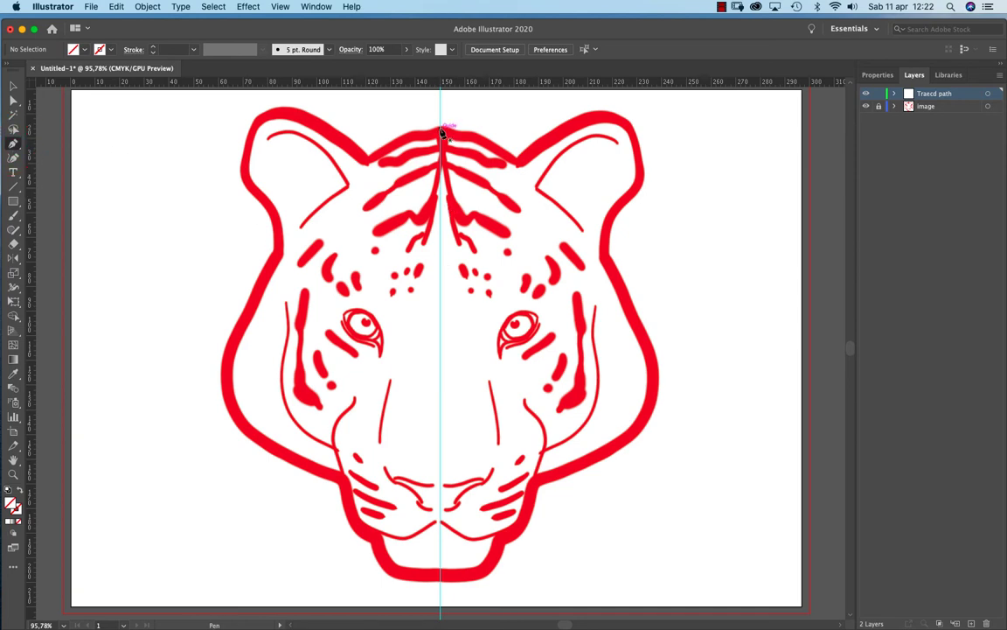
Trace the head outline with the Pen tool from the guide at the crown around the left ear, shortening the ear-top curve handle.
left_click_drag(440, 130, 420, 131)
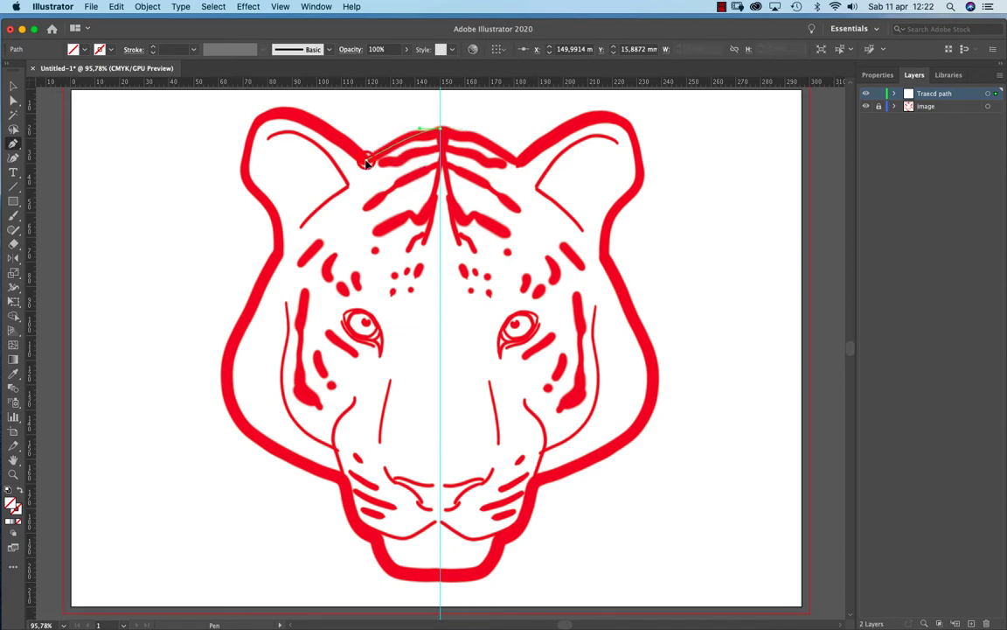
left_click_drag(366, 158, 350, 174)
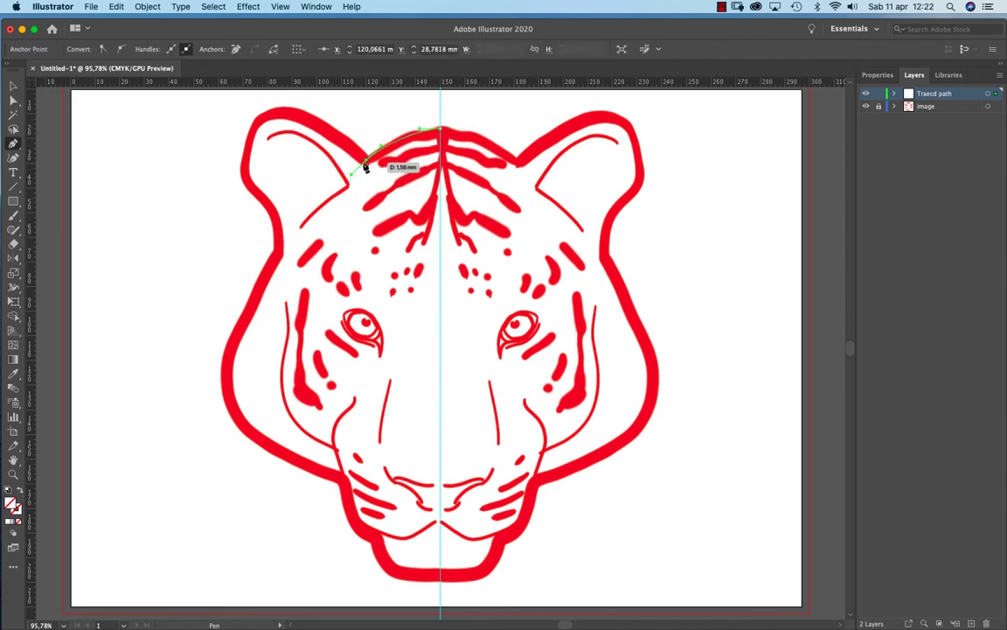
left_click(367, 162)
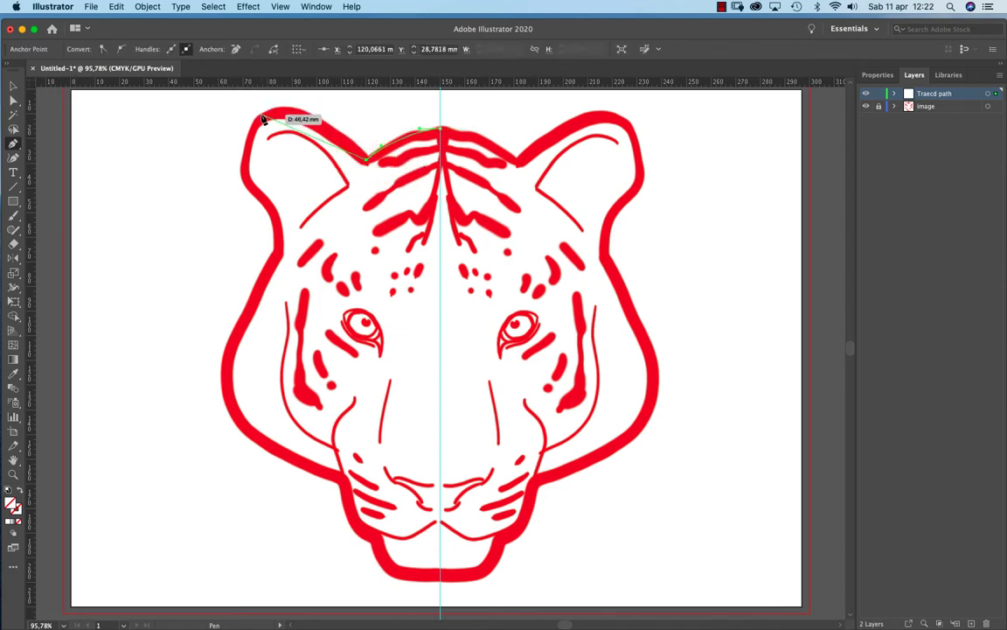
left_click_drag(263, 113, 221, 134)
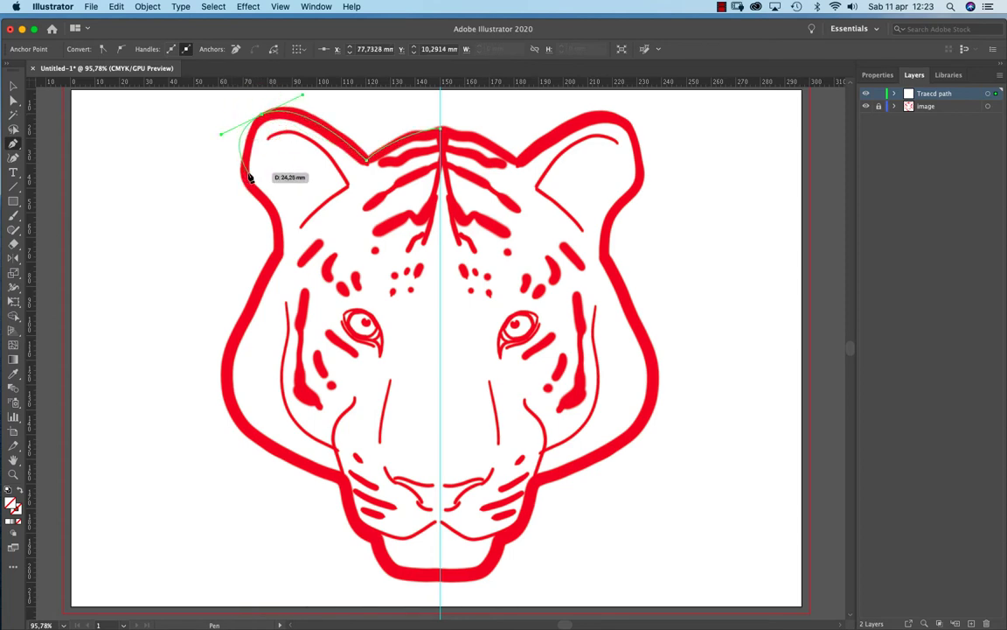
key("super")
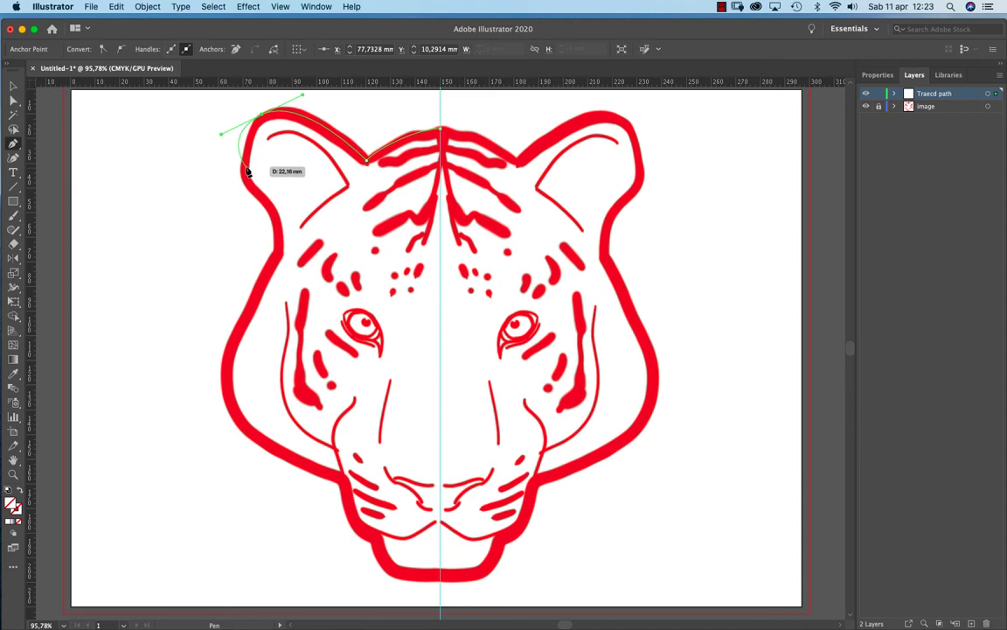
key("super")
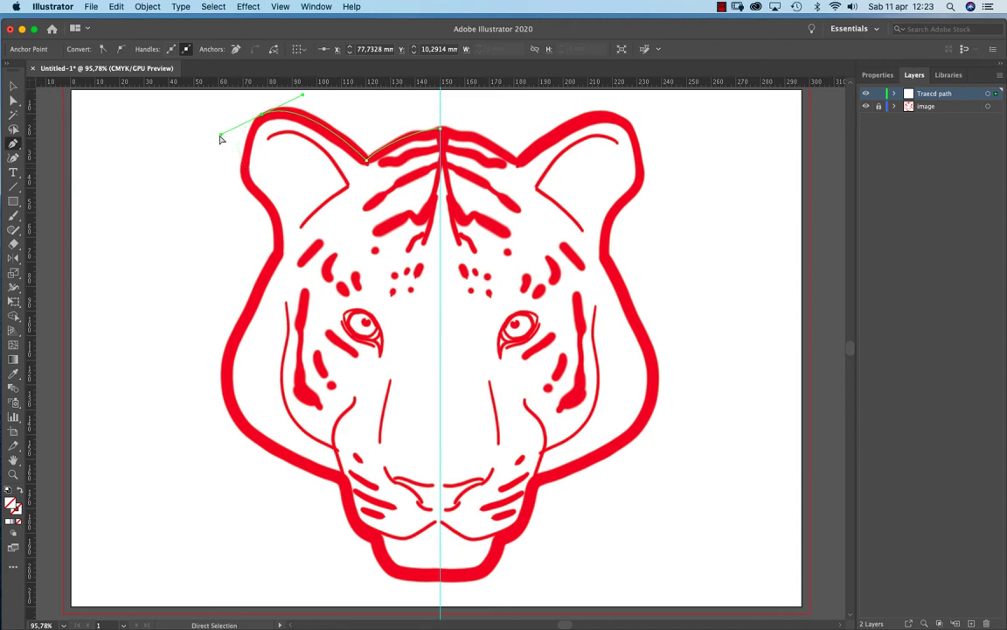
left_click_drag(221, 134, 242, 127)
left_click_drag(244, 178, 247, 186)
Continue the Pen path from below the left ear down the cheek and jaw, ending on the centre guide at the chin.
left_click(271, 208)
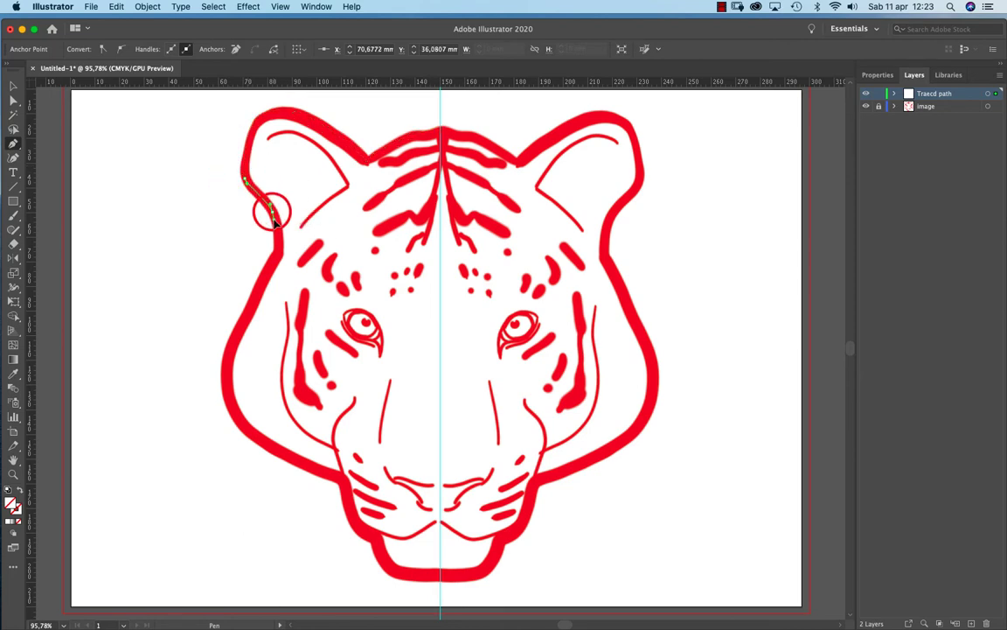
left_click(279, 253)
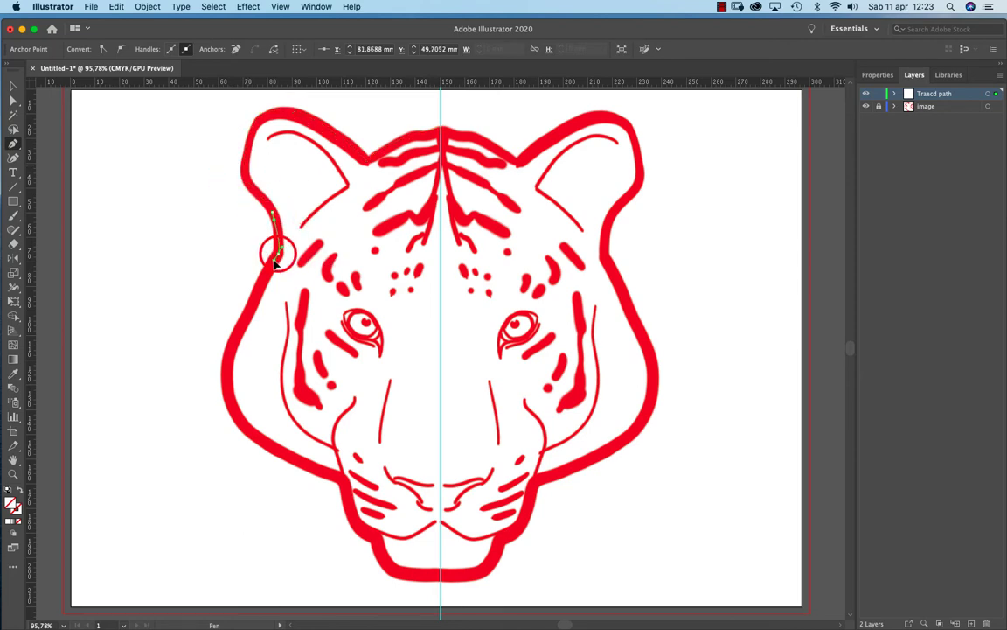
left_click(254, 302)
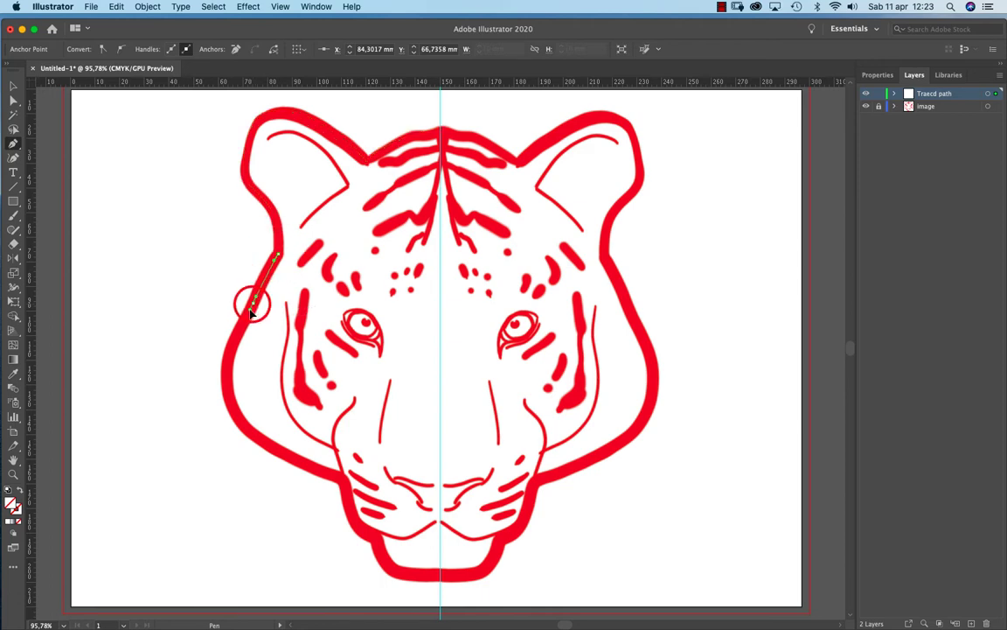
left_click(228, 375)
left_click_drag(227, 399, 230, 403)
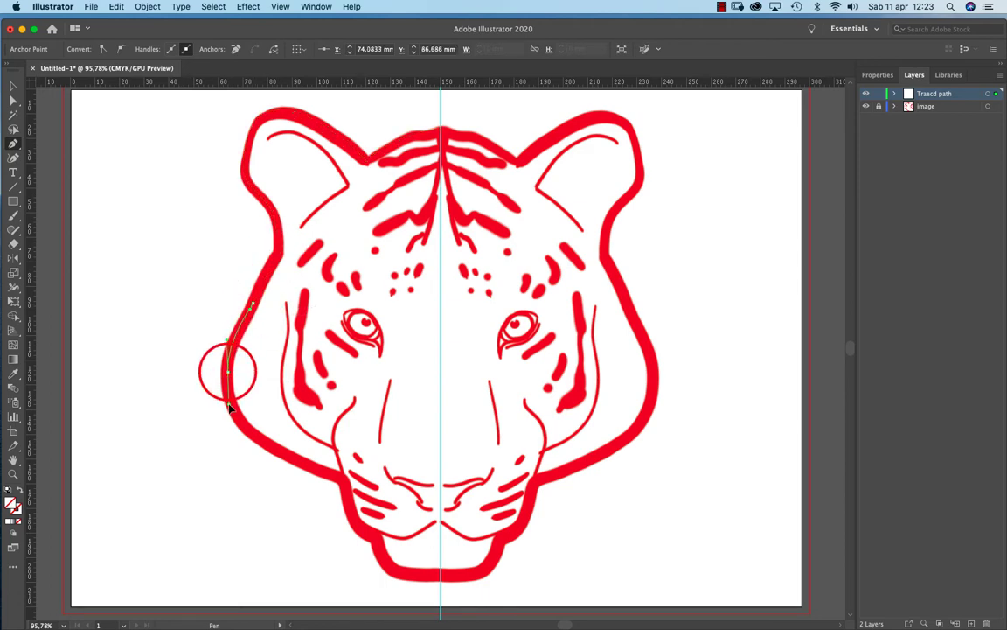
left_click_drag(269, 445, 451, 584)
left_click(331, 478)
left_click(344, 491)
left_click(374, 537)
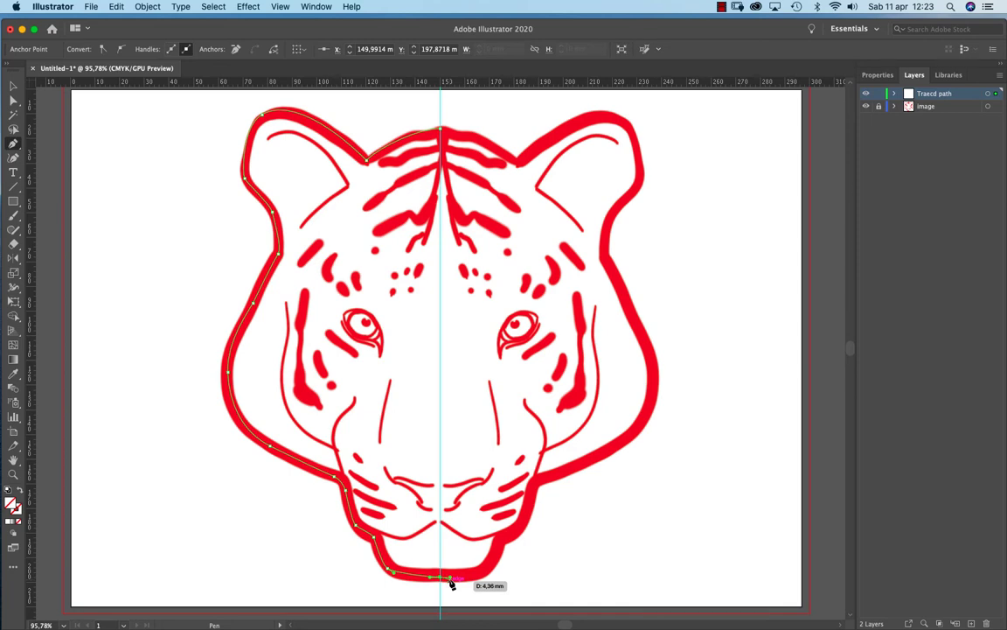
Fine-tune the traced path's anchor points and handles at the cheek, left ear and chin corner to follow the red outline.
left_click_drag(451, 584, 445, 581)
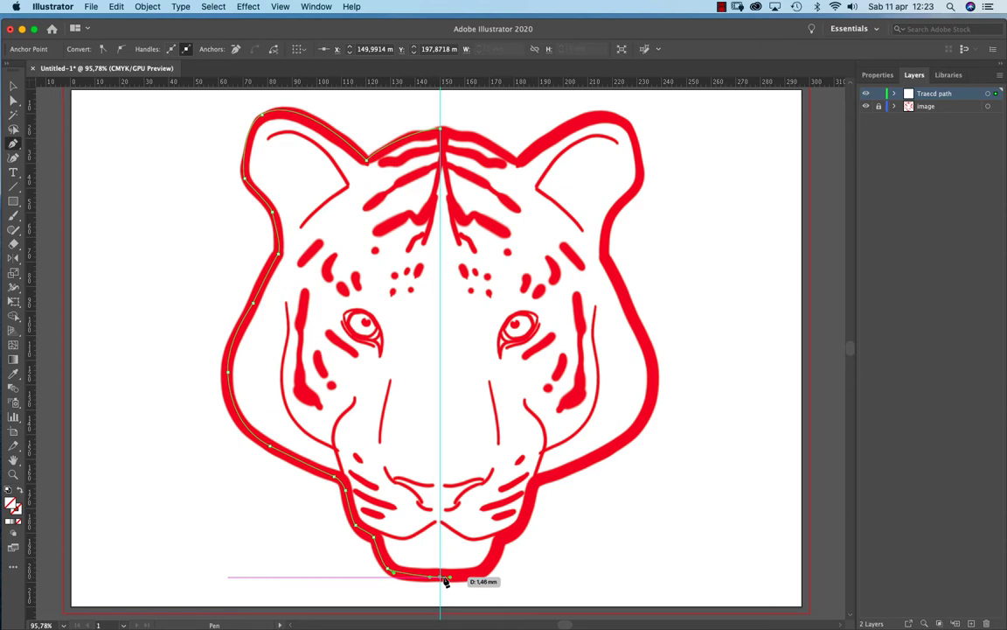
left_click_drag(446, 581, 444, 579)
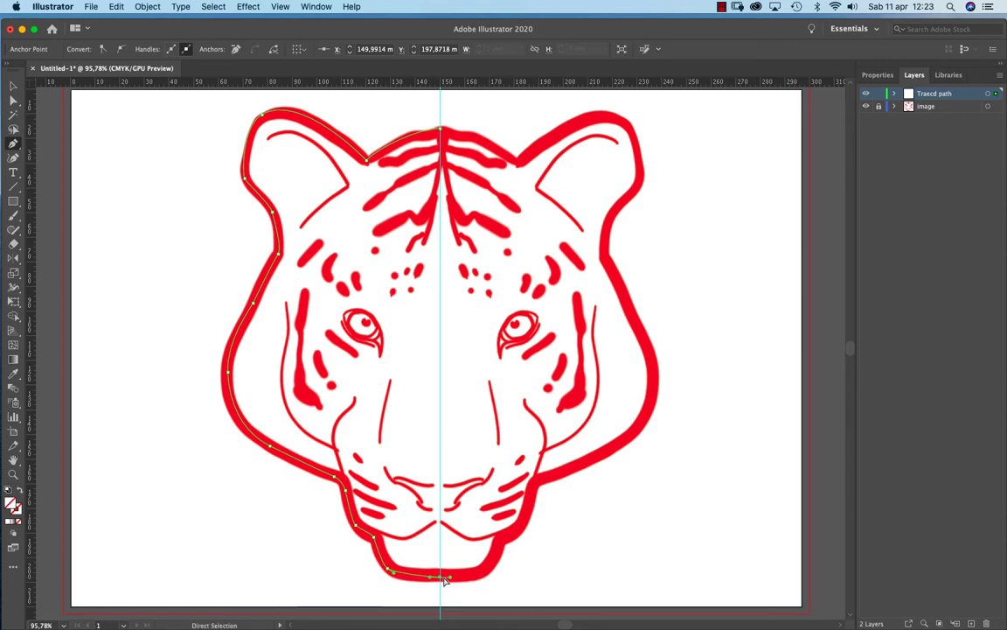
mouse_move(386, 569)
left_mouse_down()
mouse_move(375, 562)
mouse_move(375, 541)
mouse_move(385, 550)
left_mouse_up()
left_click_drag(252, 304, 255, 300)
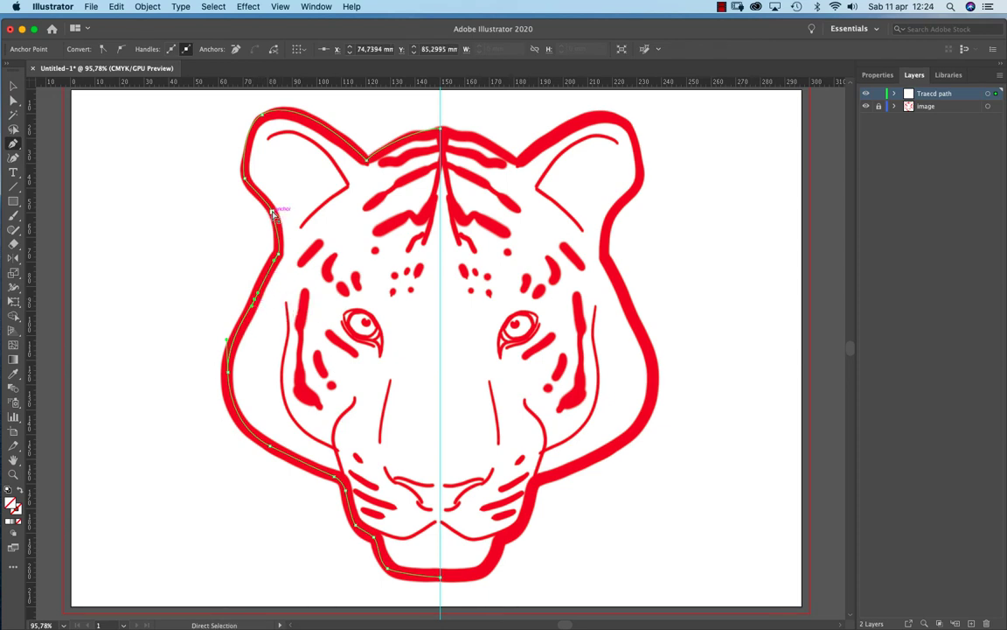
left_click_drag(273, 213, 239, 170)
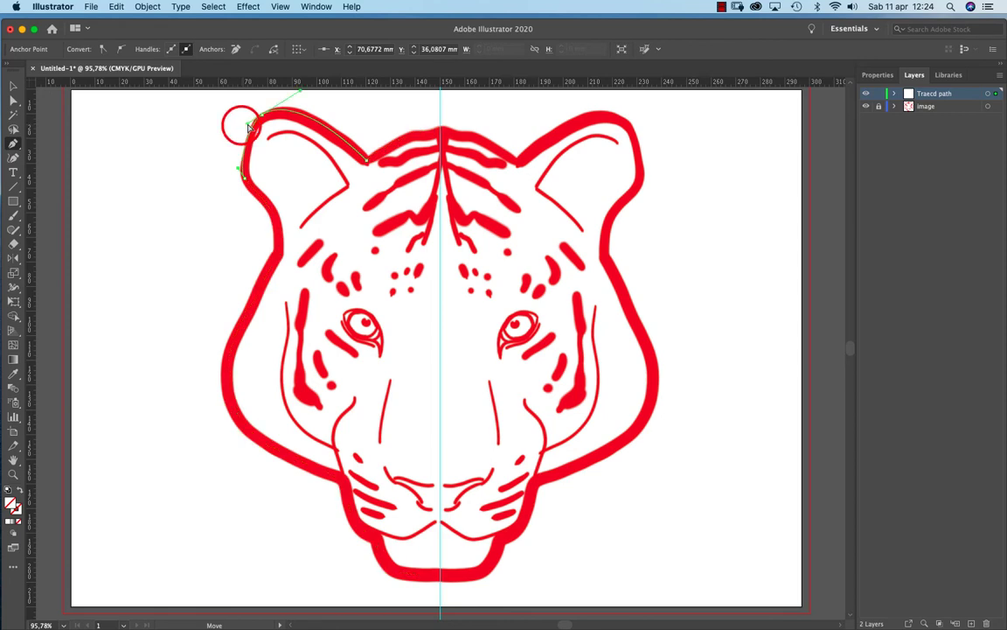
left_click_drag(262, 118, 262, 112)
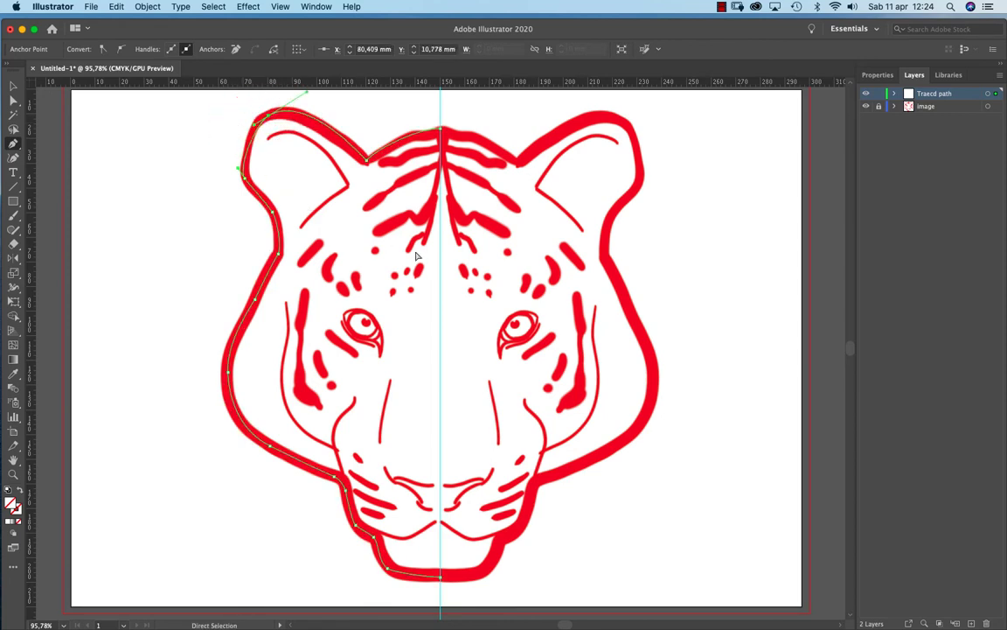
left_click_drag(390, 573, 397, 579)
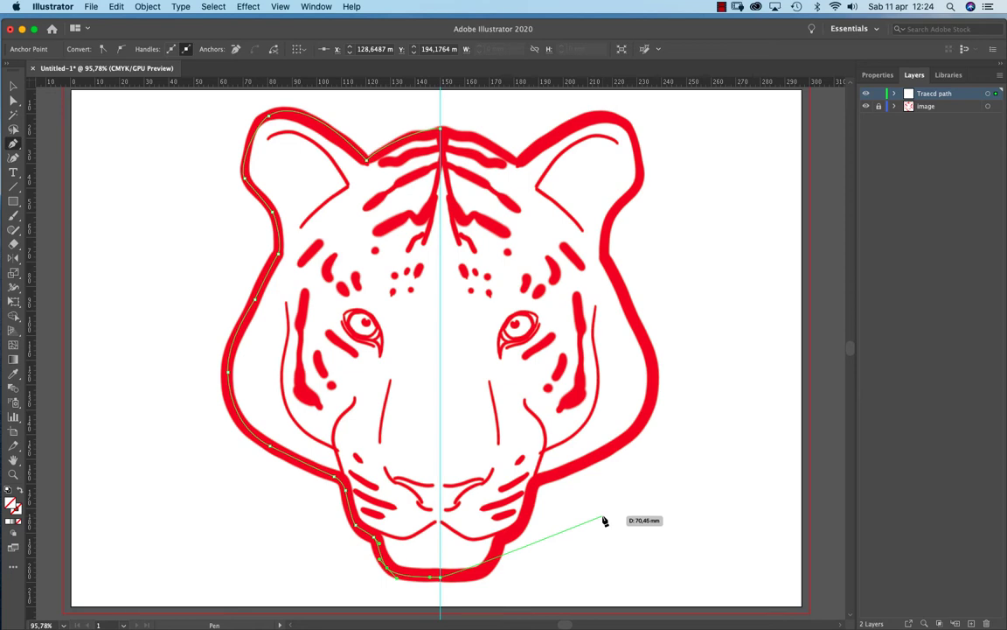
Select the traced half-outline path and give it a black stroke.
key("v")
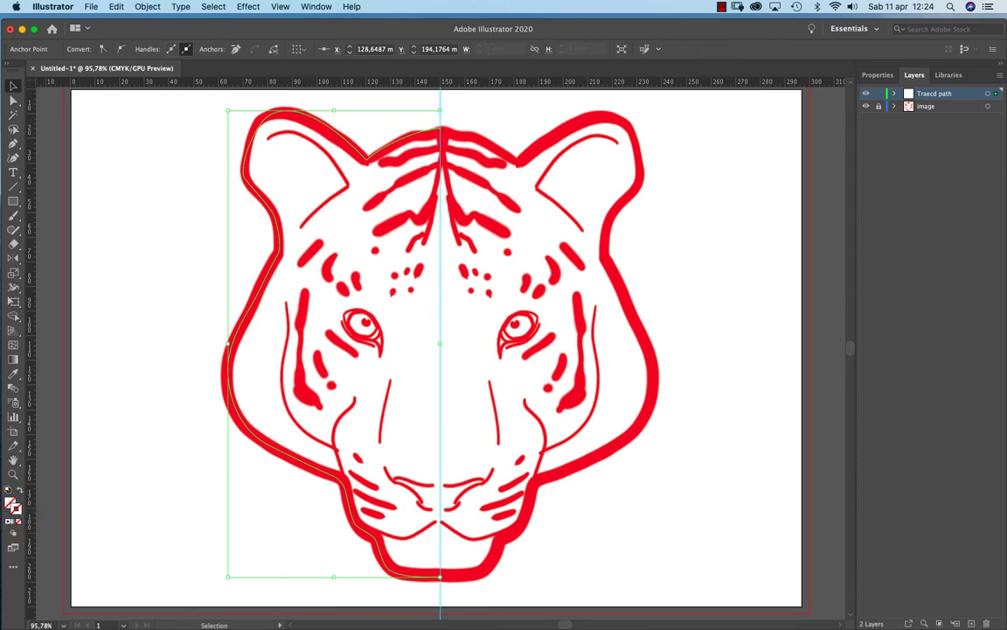
left_click_drag(154, 94, 138, 115)
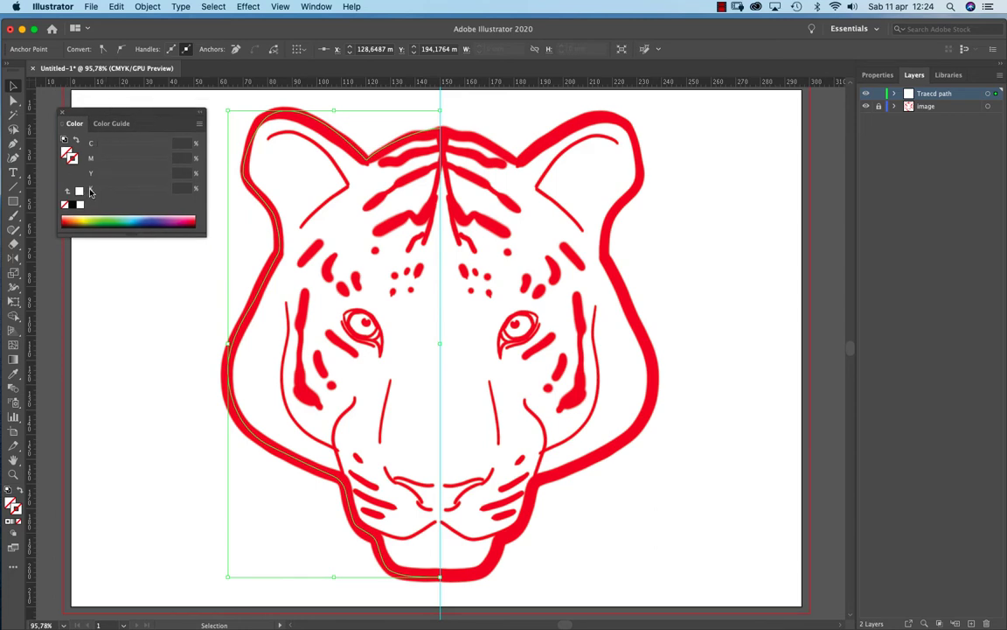
left_click(216, 103)
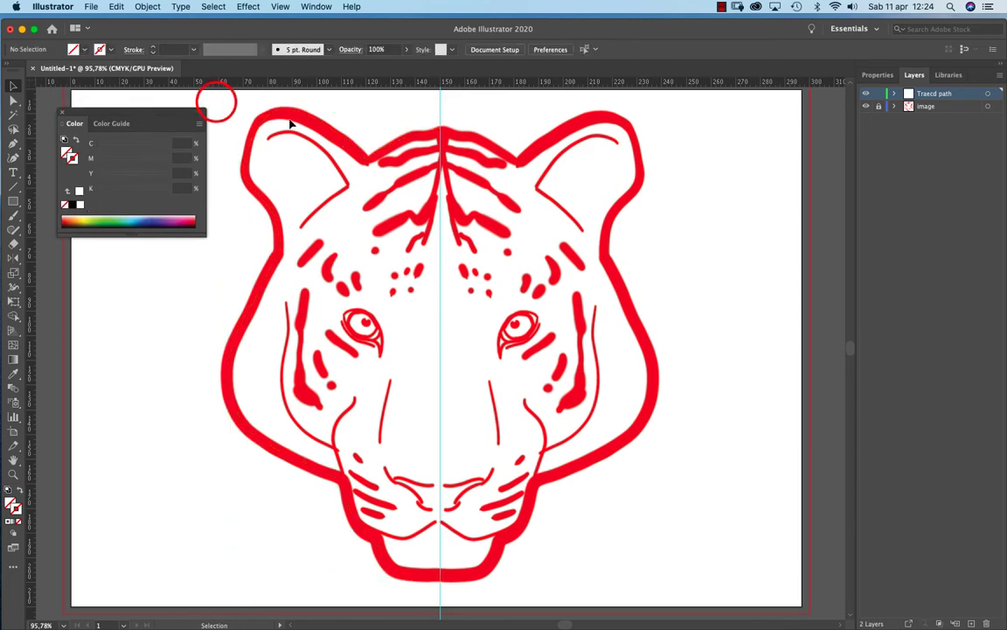
left_click(292, 108)
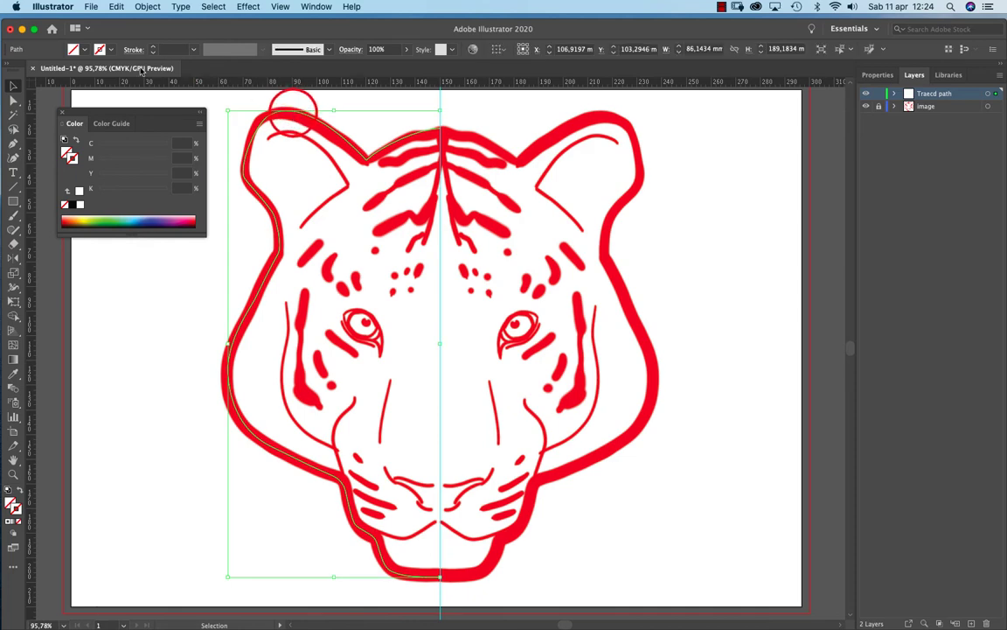
left_click(100, 49)
left_click(32, 71)
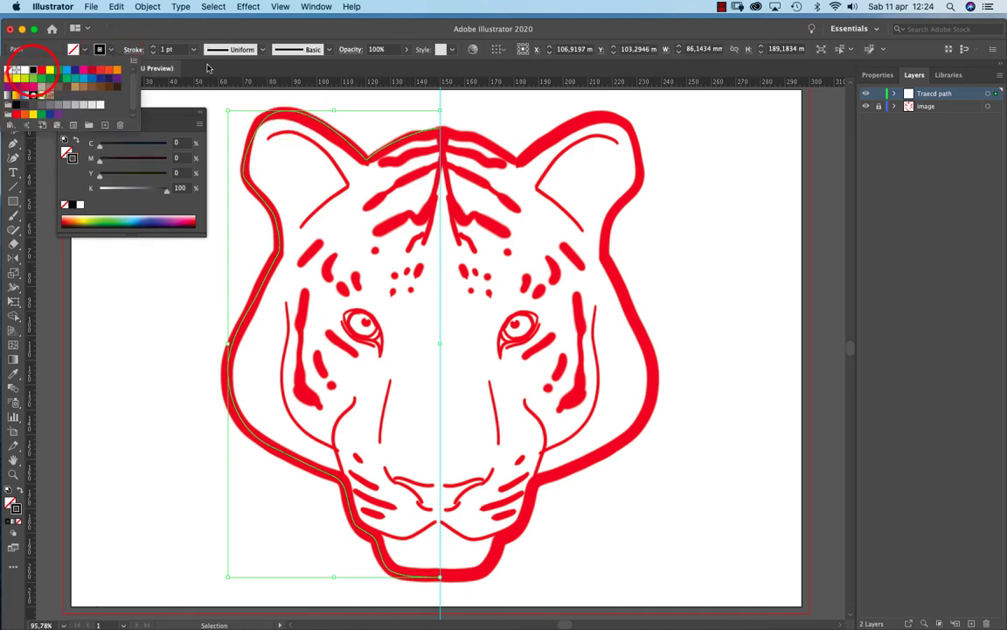
Increase the half-outline's stroke weight to 13 pt, close the floating colour controls and deselect the path.
left_click(154, 50)
left_click(153, 50)
left_click(154, 50)
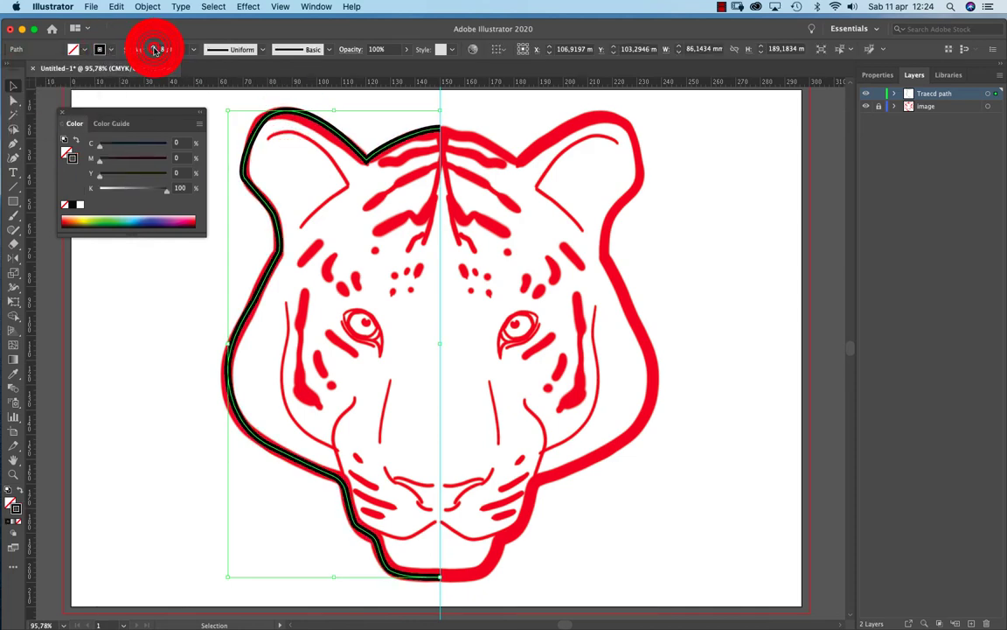
left_click(153, 50)
left_click(153, 51)
left_click(152, 52)
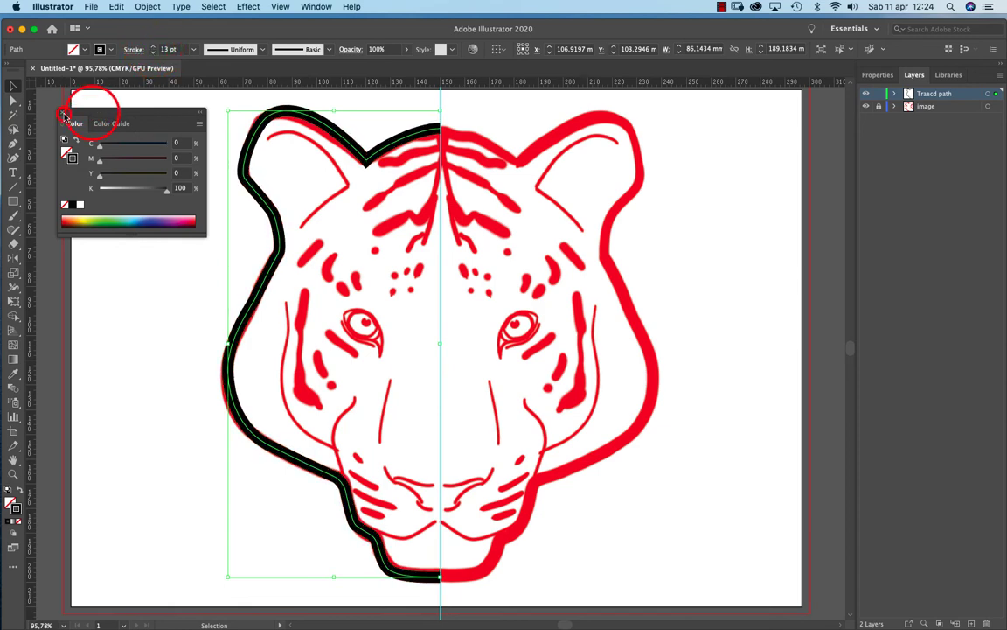
left_click(62, 112)
left_click(156, 195)
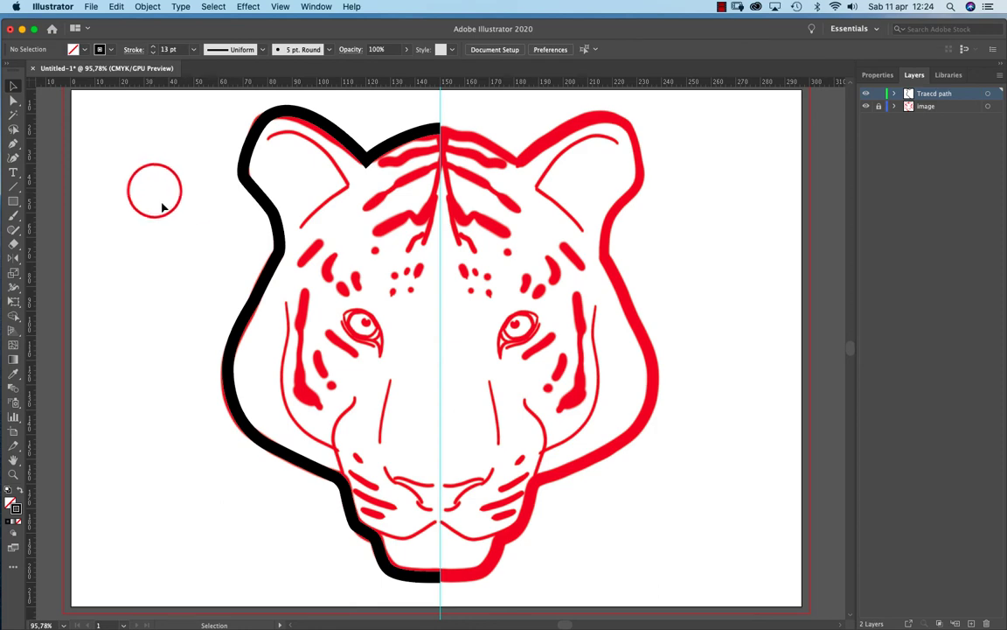
Move the anchor point on the left ear's outer lower edge to about X 72.38 mm, Y 38.51 mm with Direct Selection.
left_click(250, 185)
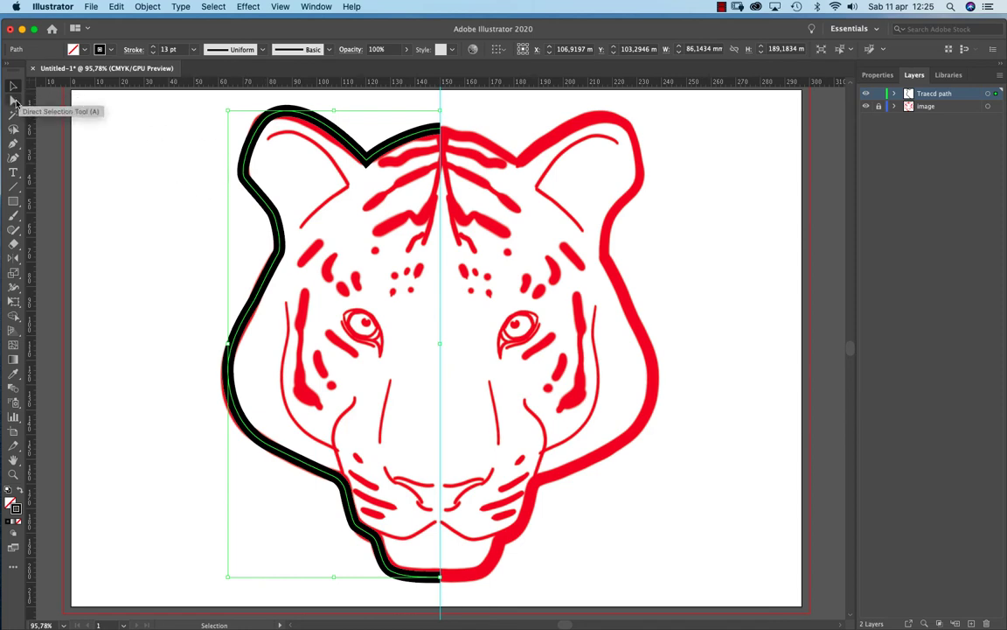
left_click(13, 101)
left_click_drag(245, 178, 248, 185)
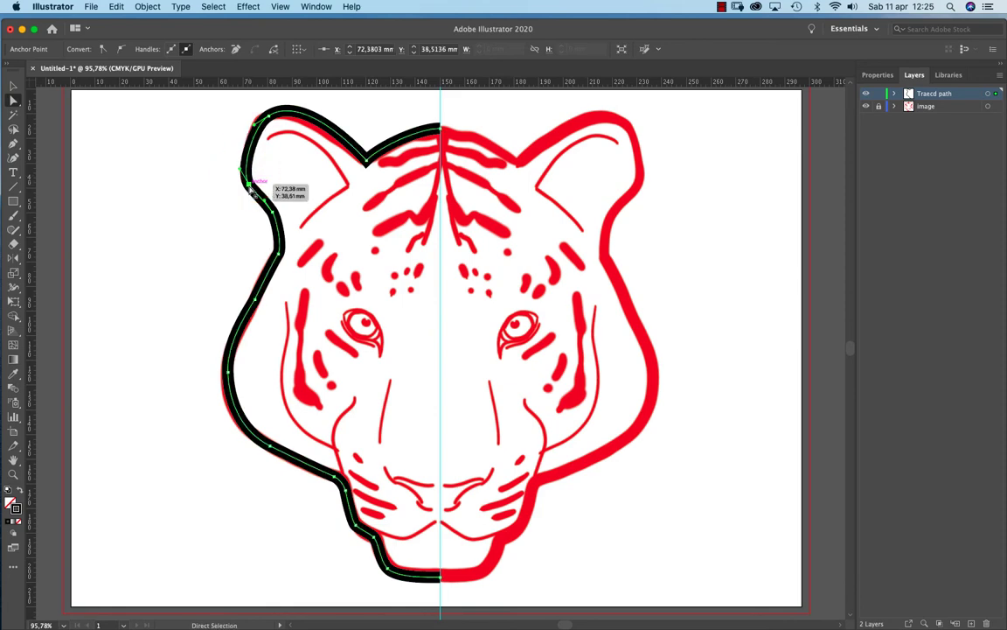
Lengthen the lower handle of the anchor at the top of the left ear to follow the red outline, then deselect.
left_click(253, 122)
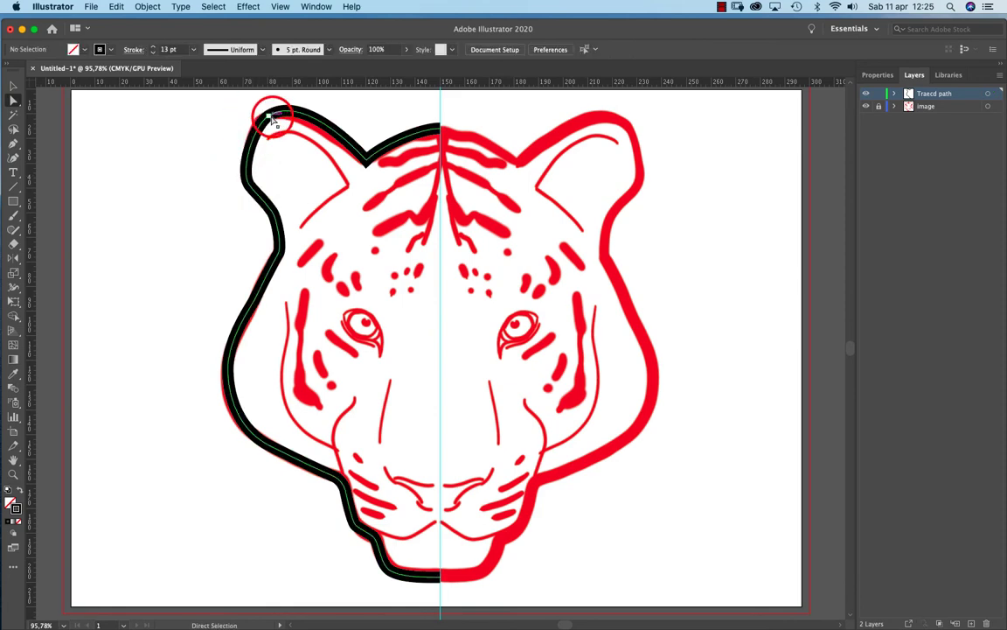
left_click(269, 115)
left_click_drag(257, 123, 244, 129)
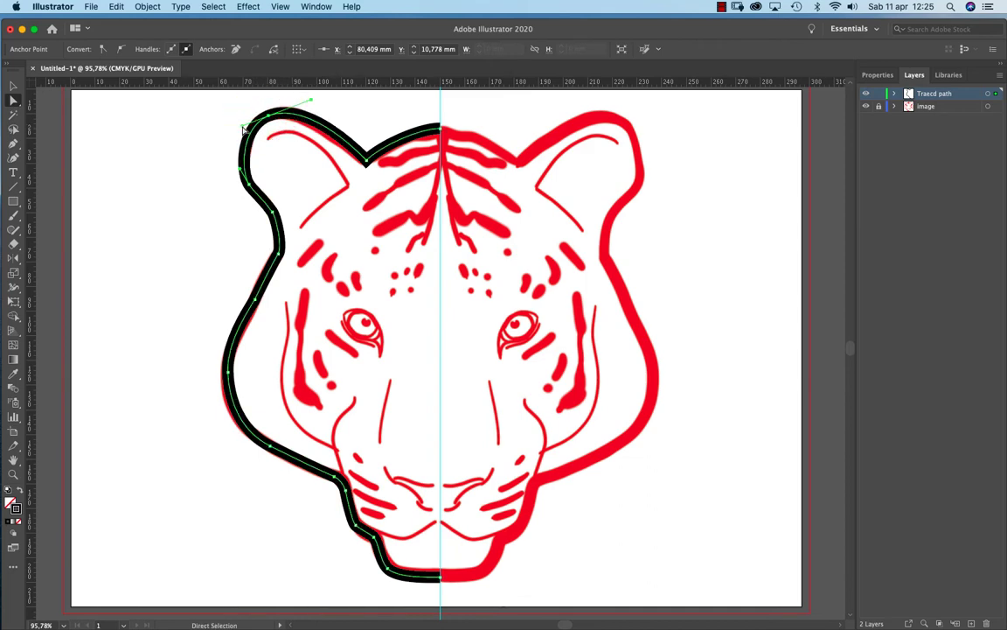
left_click(207, 228)
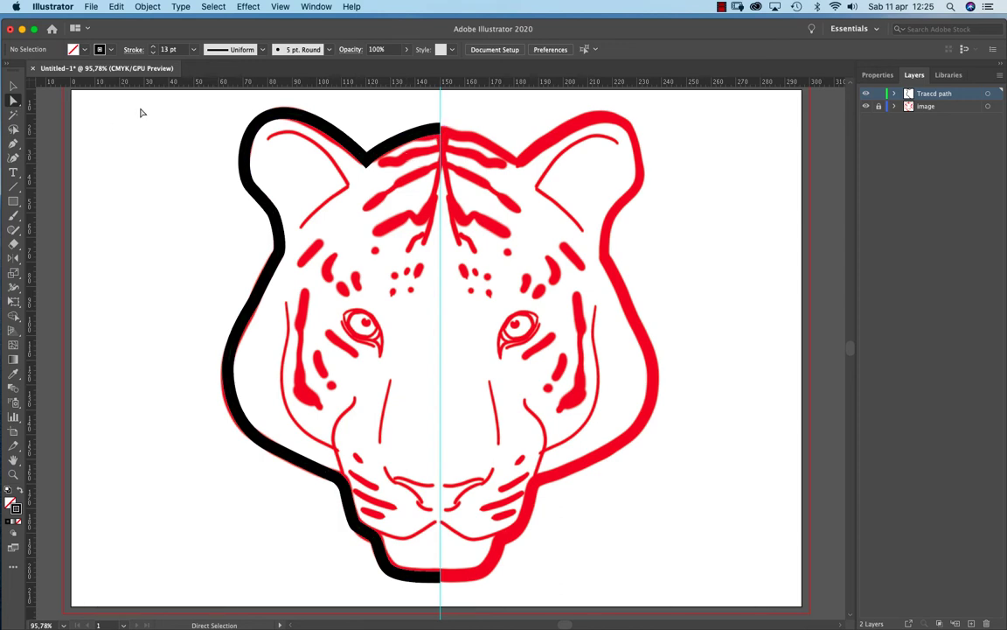
Trace the inner line of the left ear with the Pen tool, about 33 by 38 mm, and deselect it.
left_click(14, 146)
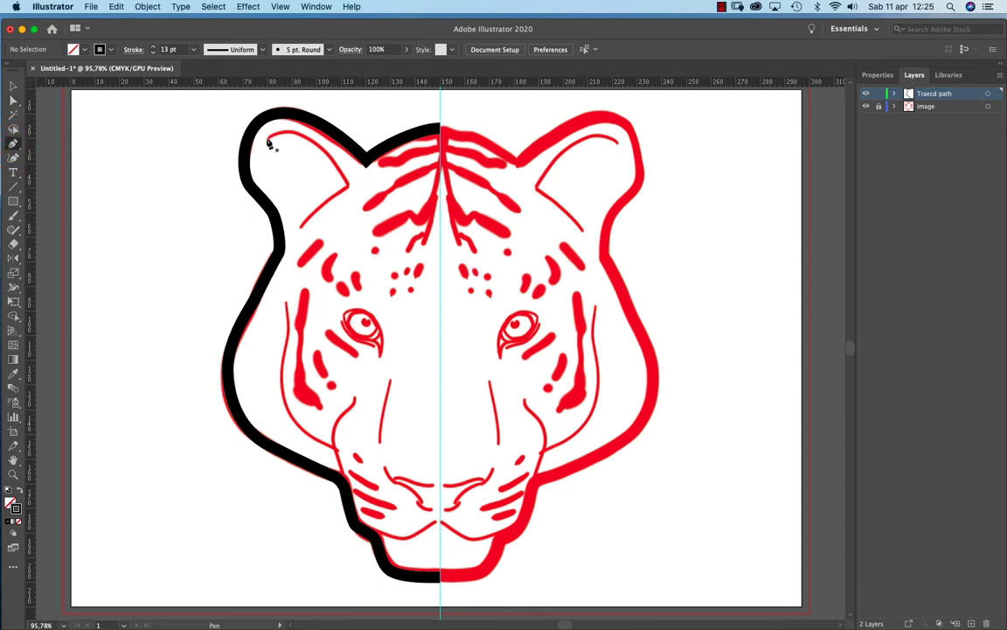
mouse_move(268, 140)
left_mouse_down()
mouse_move(288, 125)
mouse_move(315, 143)
mouse_move(354, 200)
left_mouse_up()
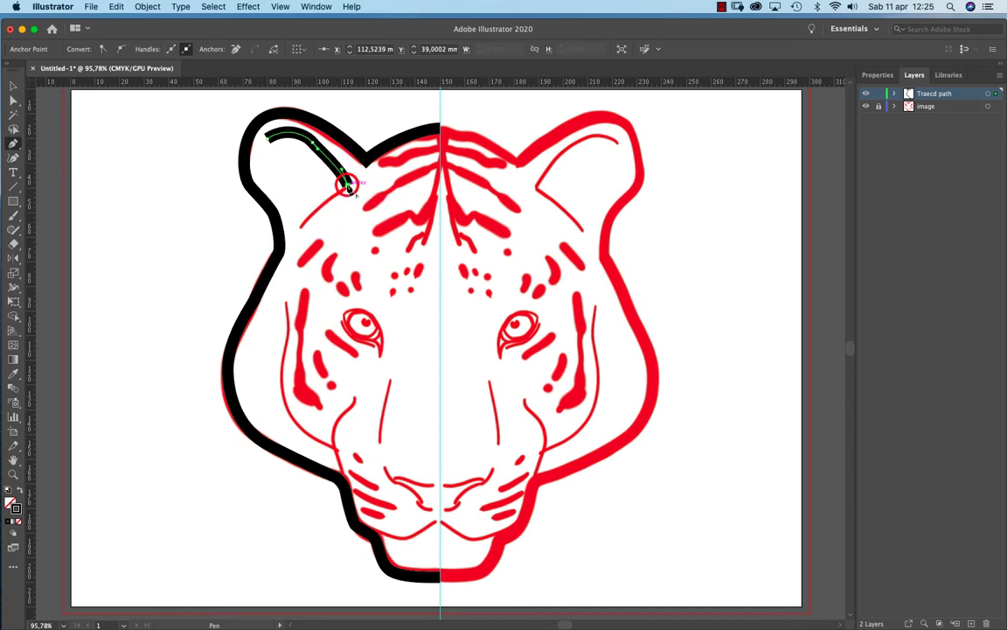
left_click_drag(299, 225, 293, 253)
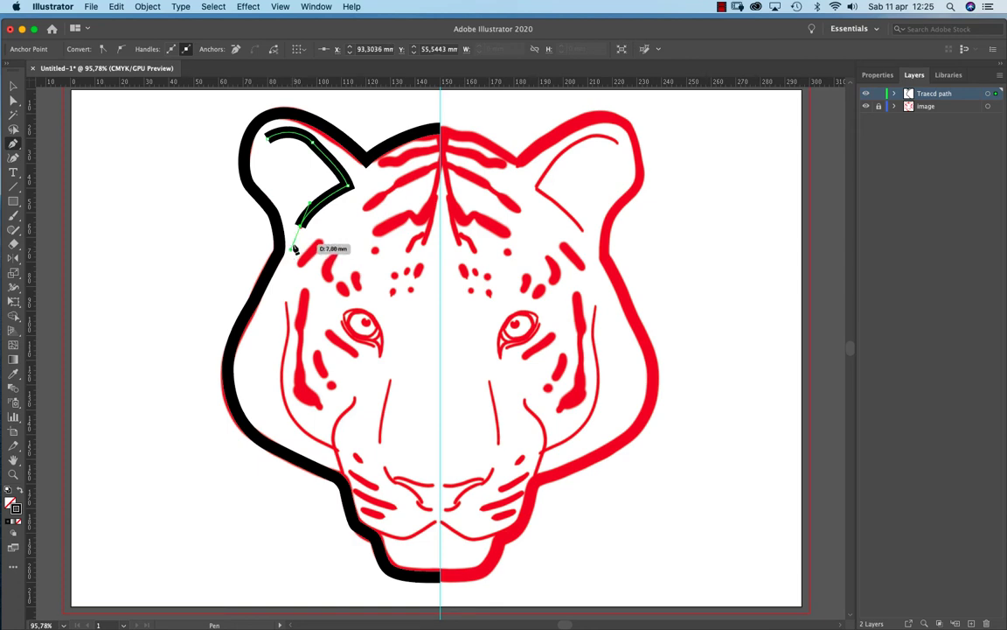
key("v")
left_click(313, 163)
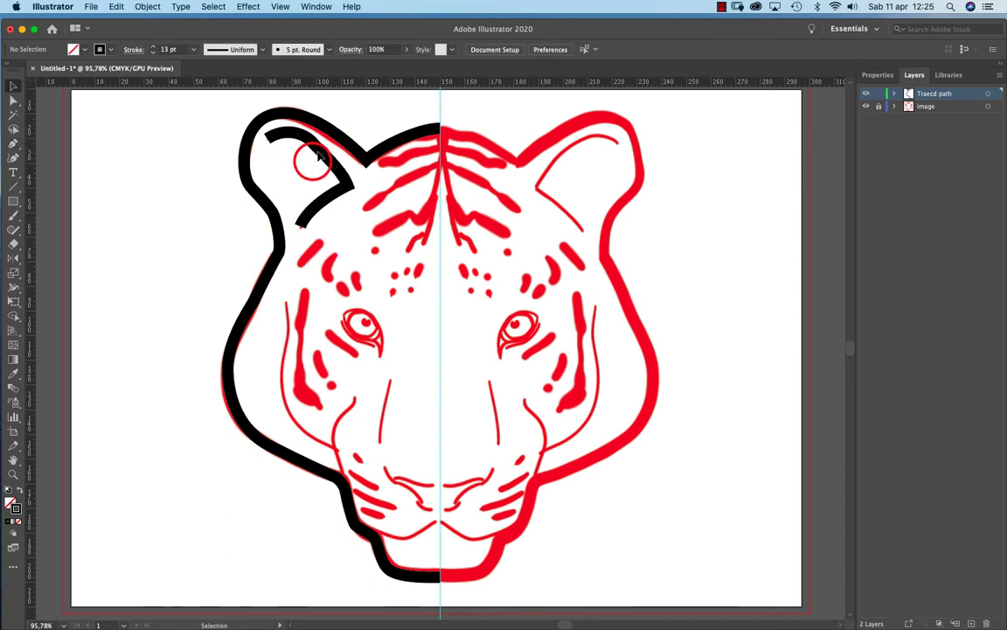
Set the inner ear line's stroke to 8 pt with the width profile that tapers evenly at both ends.
left_click(319, 151)
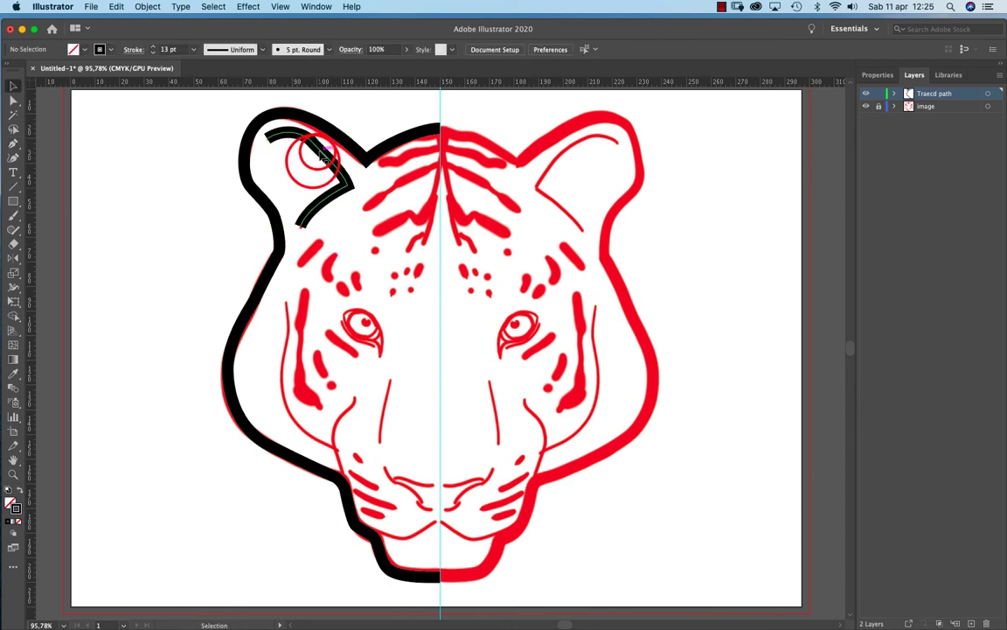
left_click(154, 54)
left_click(154, 54)
left_click(154, 54)
left_click(154, 53)
left_click(154, 54)
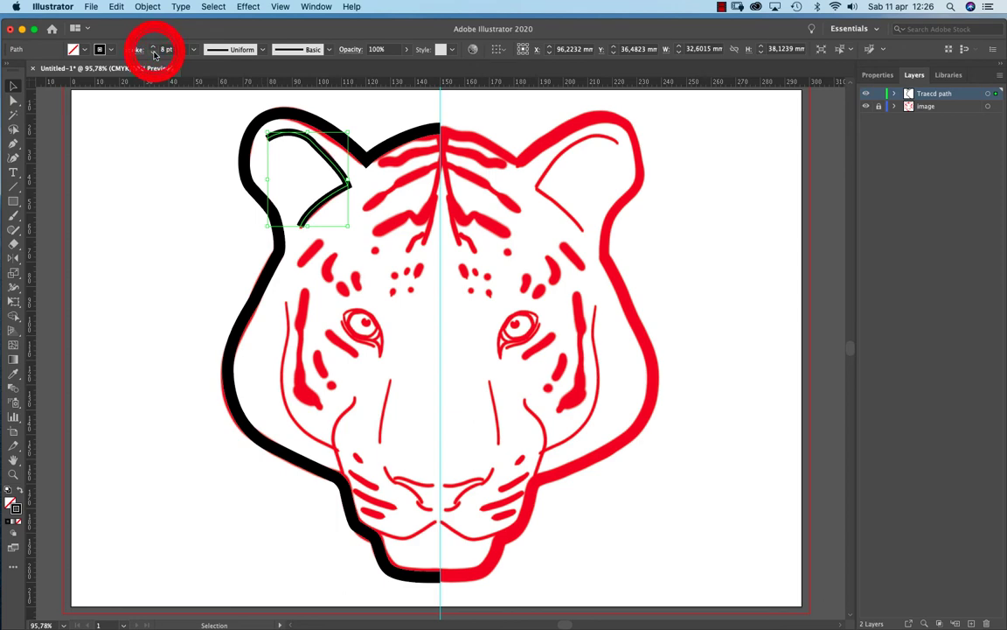
left_click(264, 50)
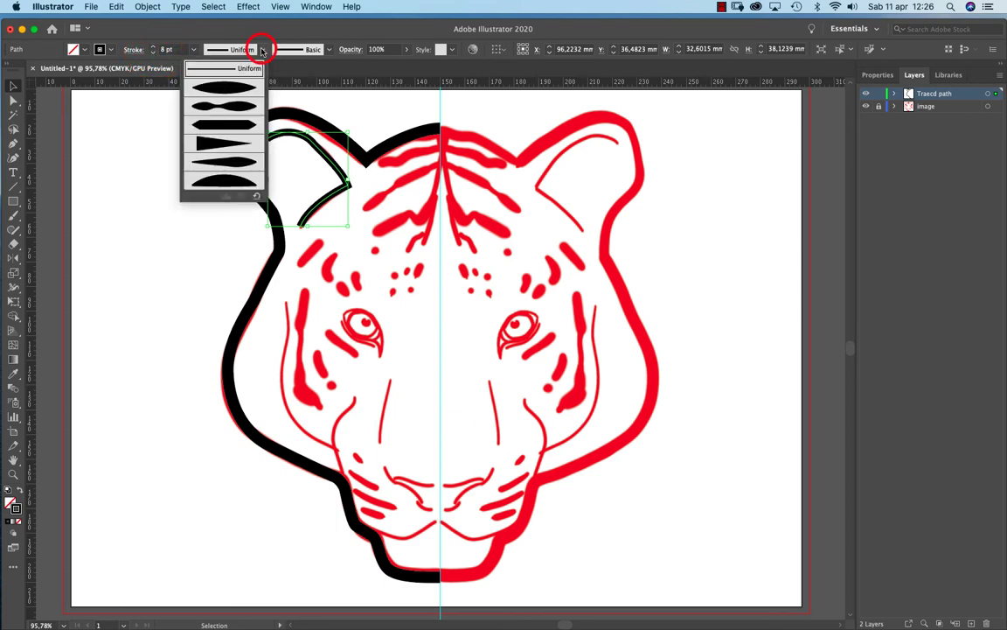
left_click(226, 90)
left_click(192, 150)
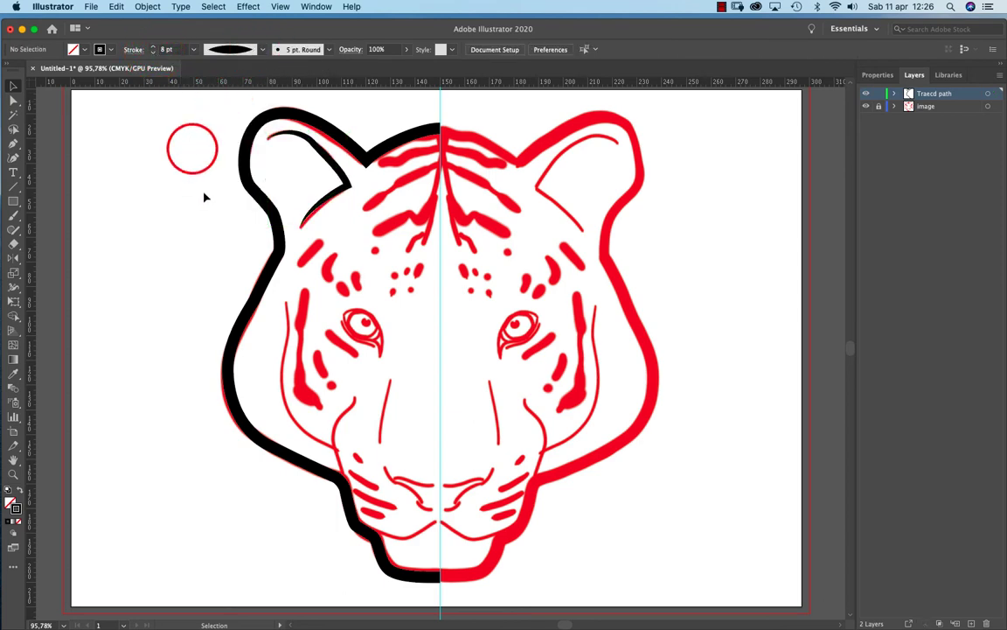
Smooth the inner ear line's upper bend by adjusting the handles of its middle anchor with Direct Selection.
left_click(306, 165)
left_click(421, 344)
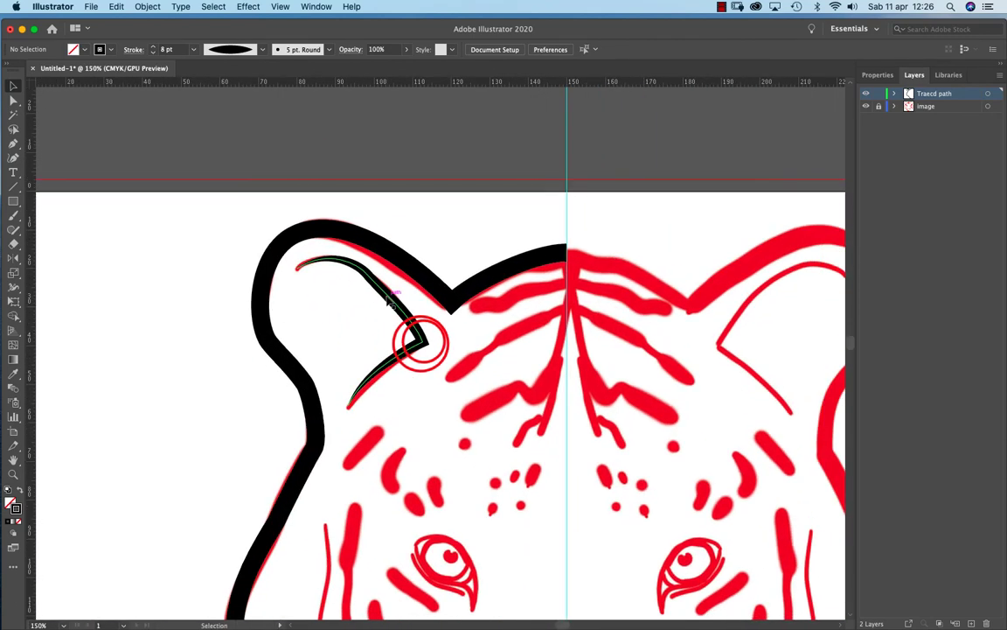
left_click(386, 297)
key("a")
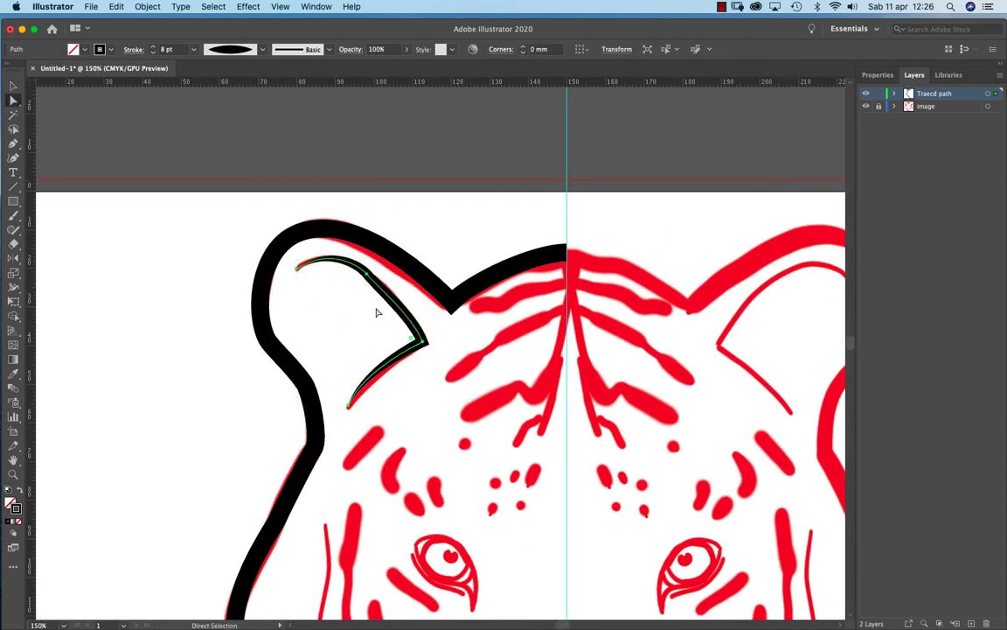
left_click(366, 274)
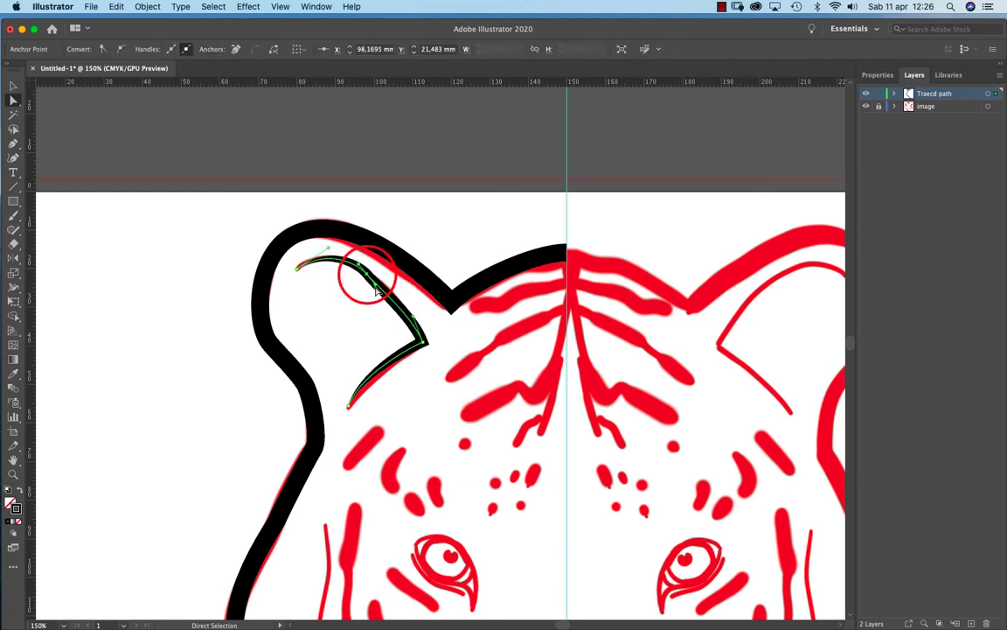
left_click_drag(376, 285, 381, 286)
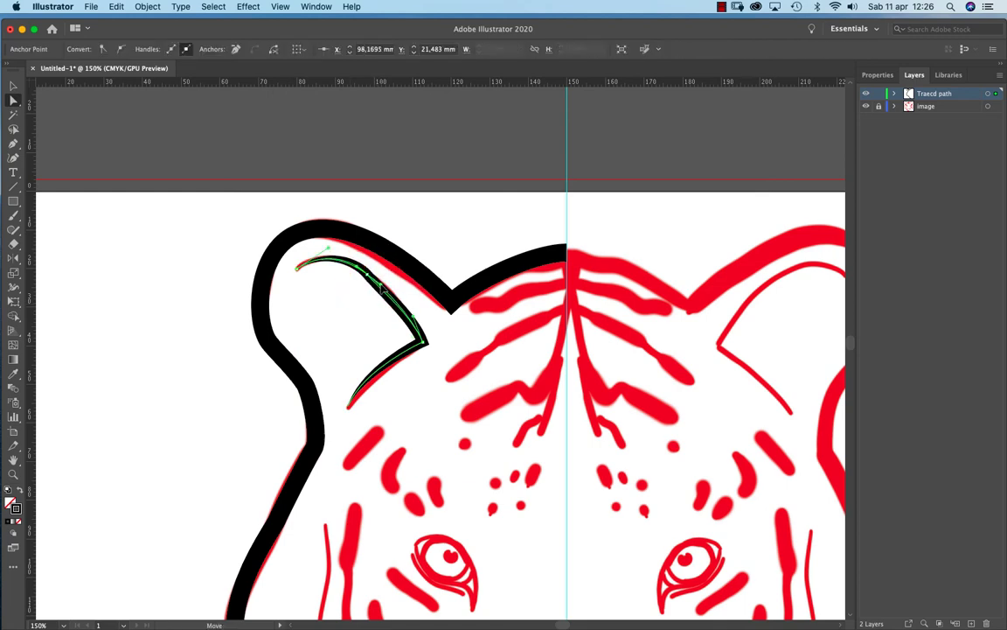
left_click(345, 315)
left_click(372, 282)
left_click_drag(374, 284, 353, 267)
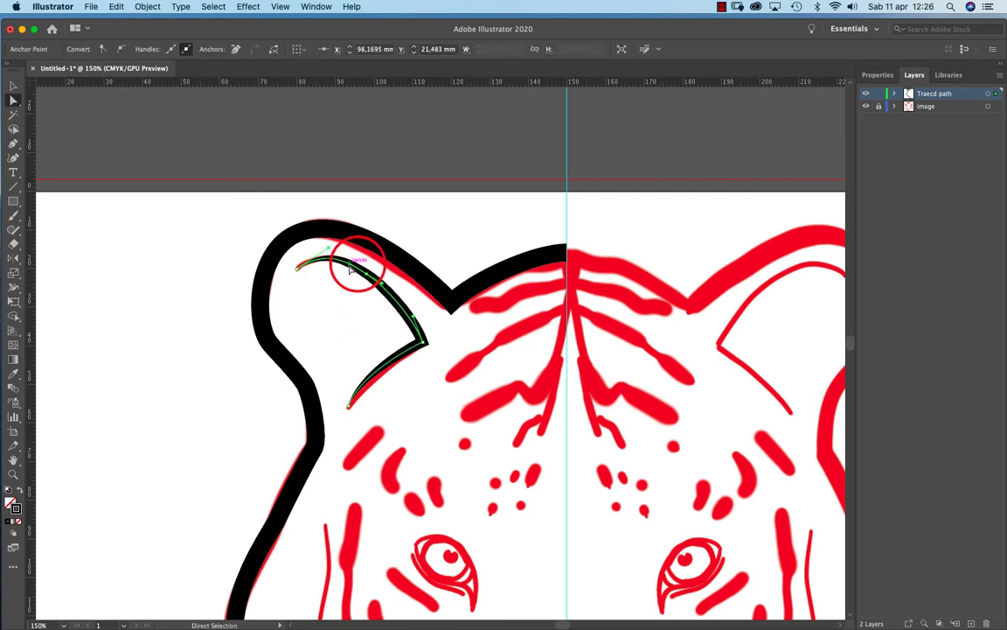
left_click(338, 285)
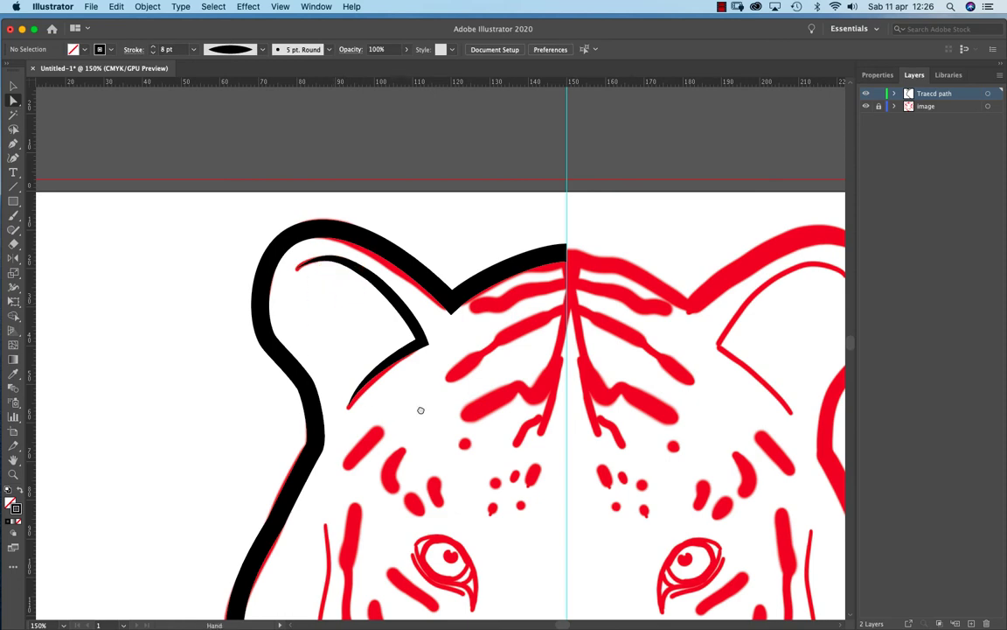
Trace the left eye's upper lid with the Pen tool, about 17 by 20 mm, from outer corner to inner tip.
left_click_drag(421, 409, 389, 307)
left_click(366, 332, "alt+super")
left_click_drag(455, 333, 340, 310)
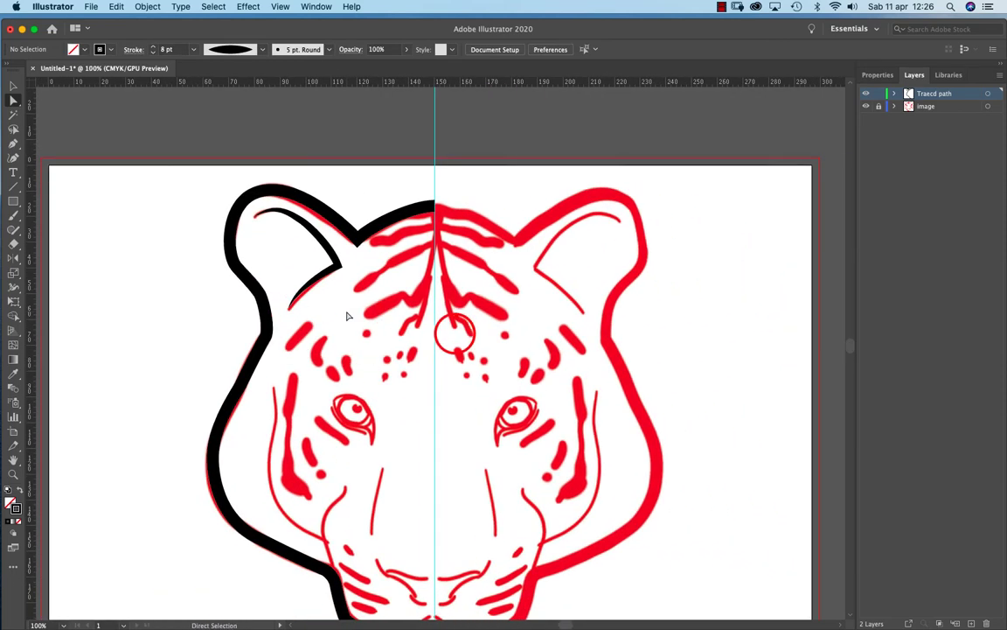
left_click(365, 424, "super")
left_click(440, 360, "super")
left_click_drag(448, 355, 383, 370)
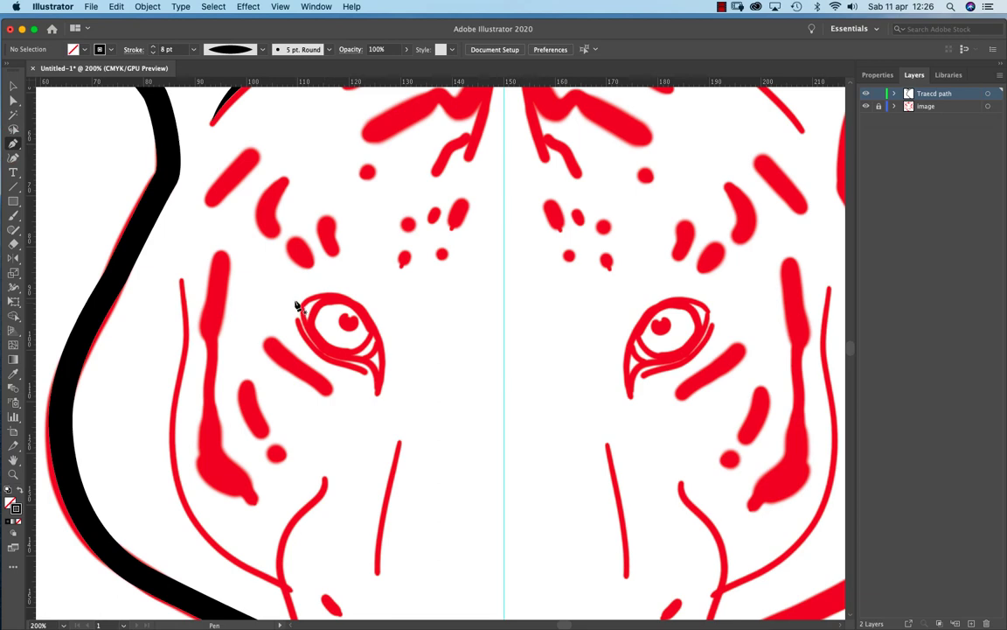
left_click_drag(296, 301, 312, 298)
left_click(344, 302)
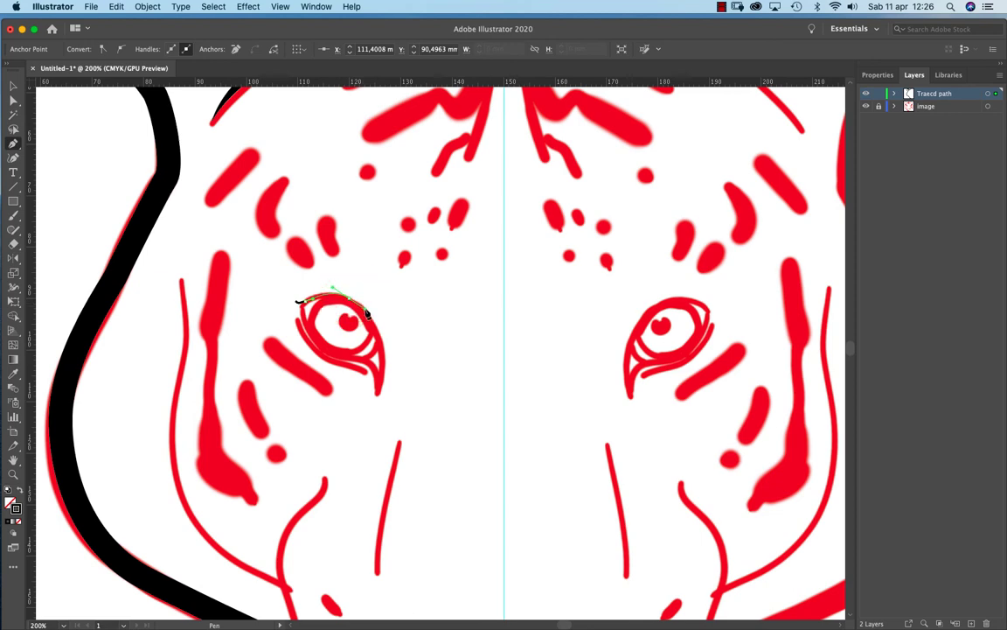
left_click_drag(382, 344, 384, 357)
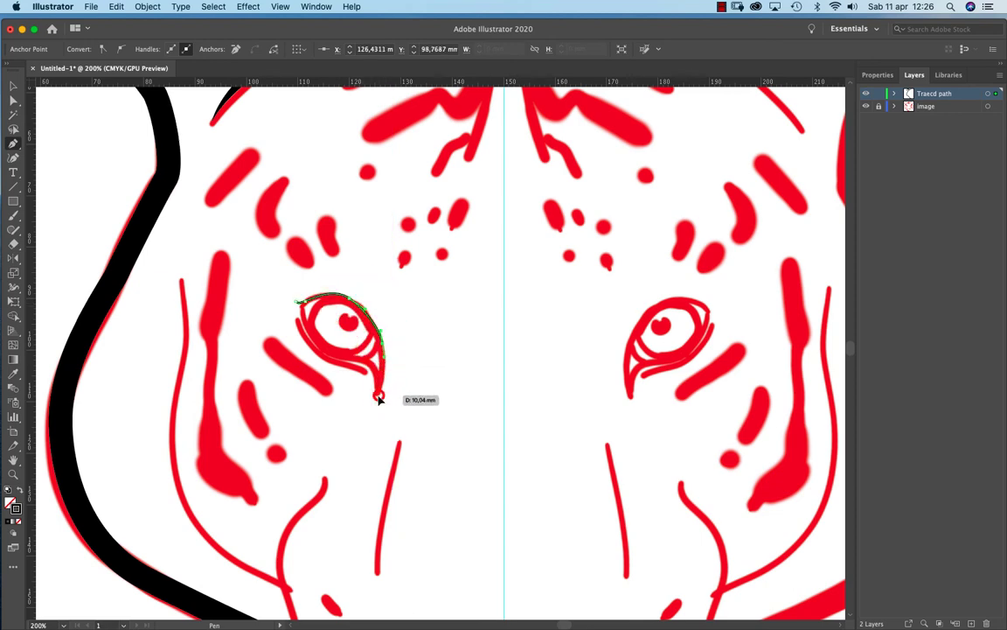
left_click_drag(379, 398, 378, 409)
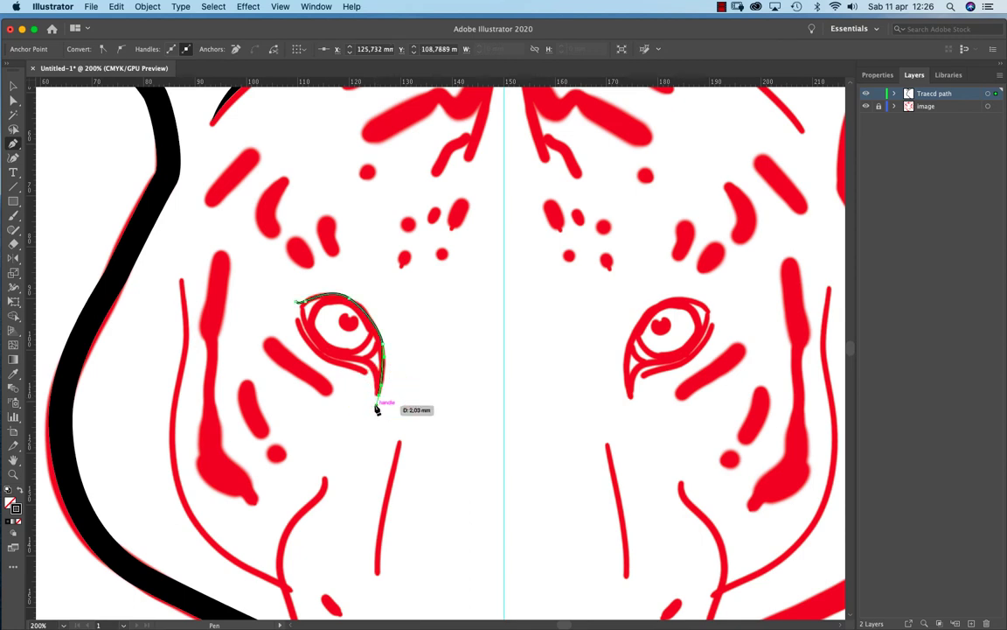
key("v")
left_click(418, 385)
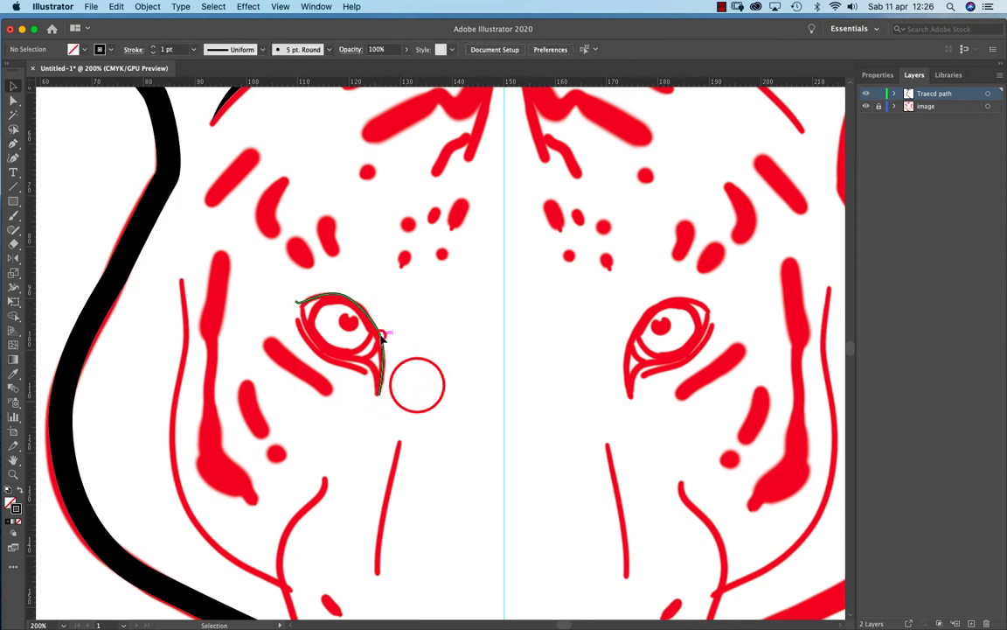
Set the upper eyelid path's stroke to 5 pt with the width profile that tapers at both ends, and deselect.
left_click(382, 335)
left_click(153, 48)
left_click(153, 48)
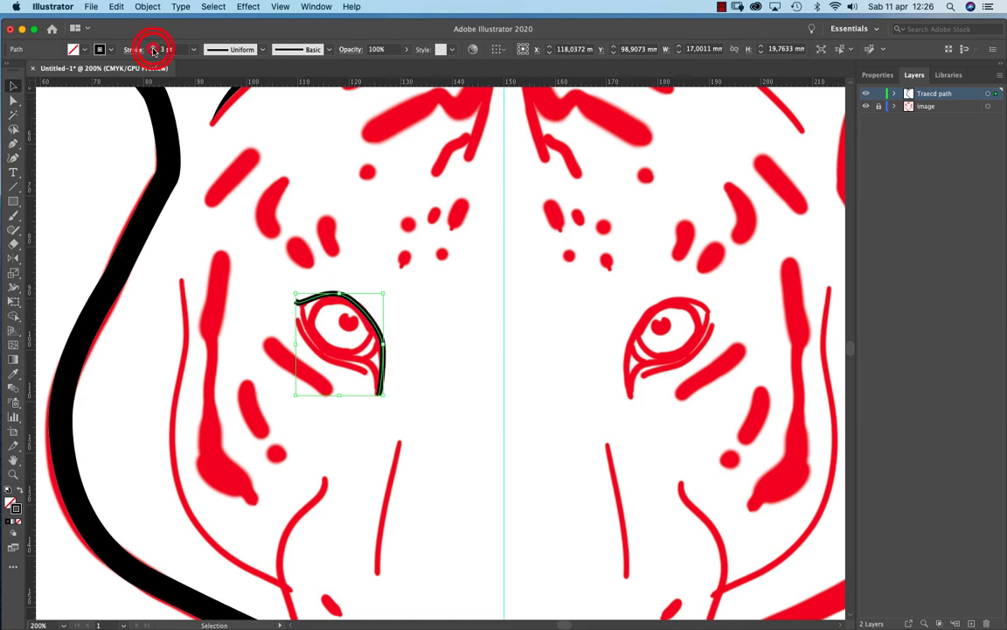
left_click(153, 48)
left_click(153, 48)
left_click(248, 54)
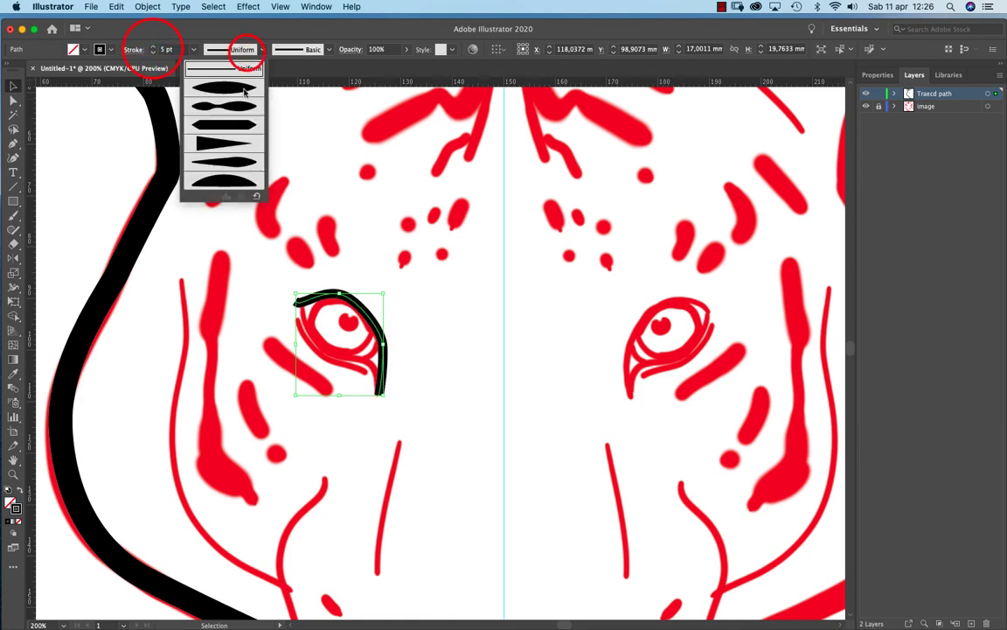
left_click(238, 87)
left_click(286, 254)
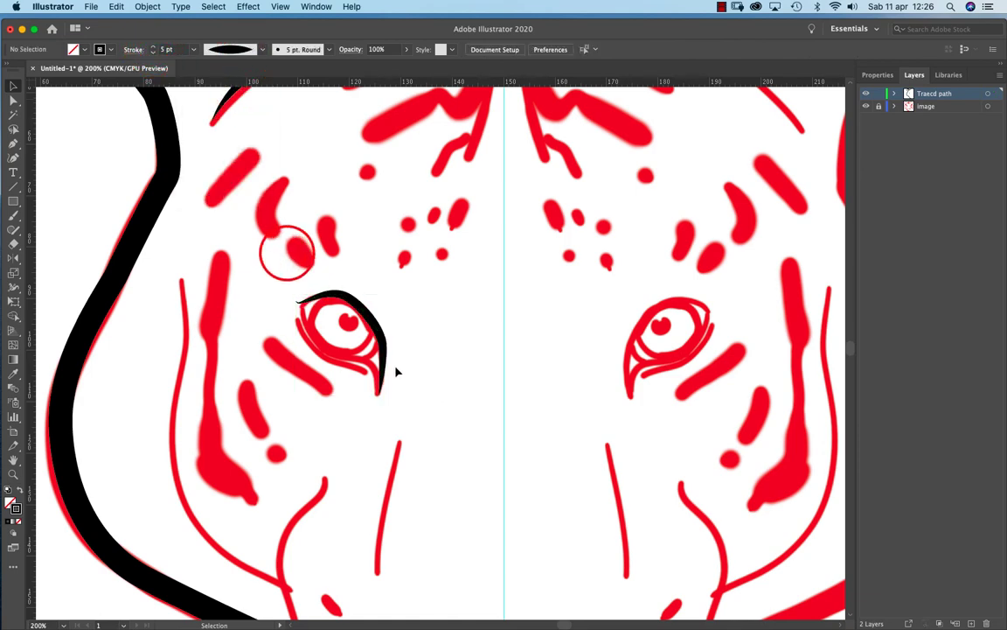
Increase the upper eyelid path's stroke weight to 7 pt.
left_click(354, 339)
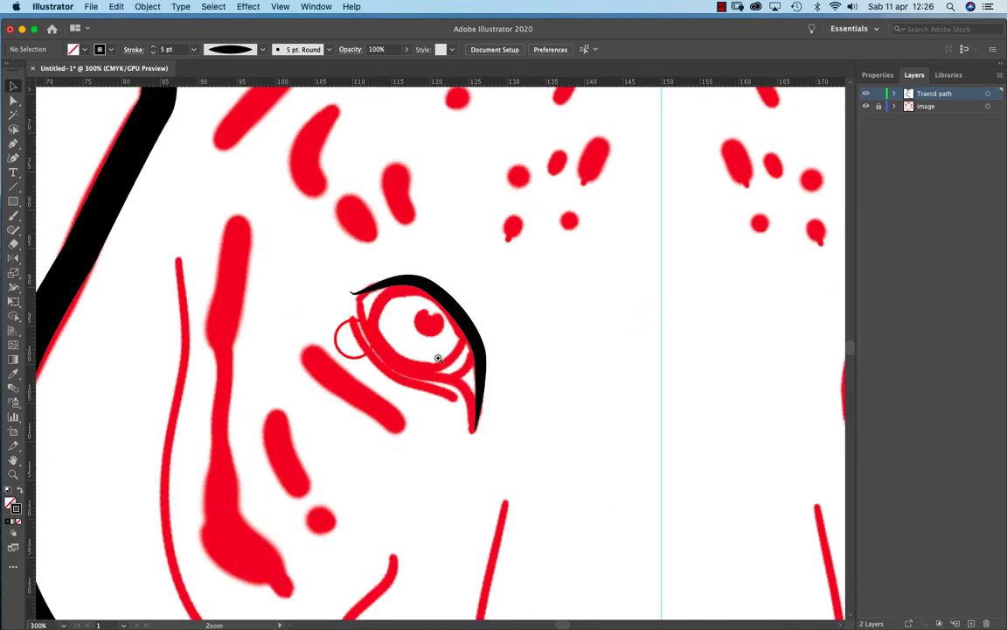
left_click(473, 342)
left_click(154, 46)
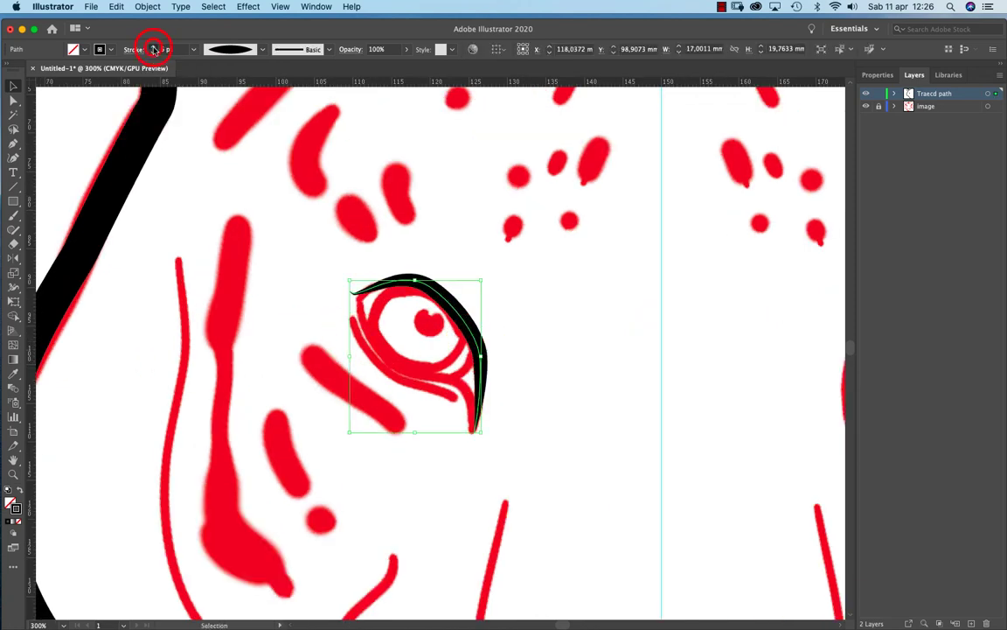
left_click(153, 46)
left_click(241, 261)
Reshape the lower inner tip of the upper eyelid path with Direct Selection and deselect it.
left_click(473, 428)
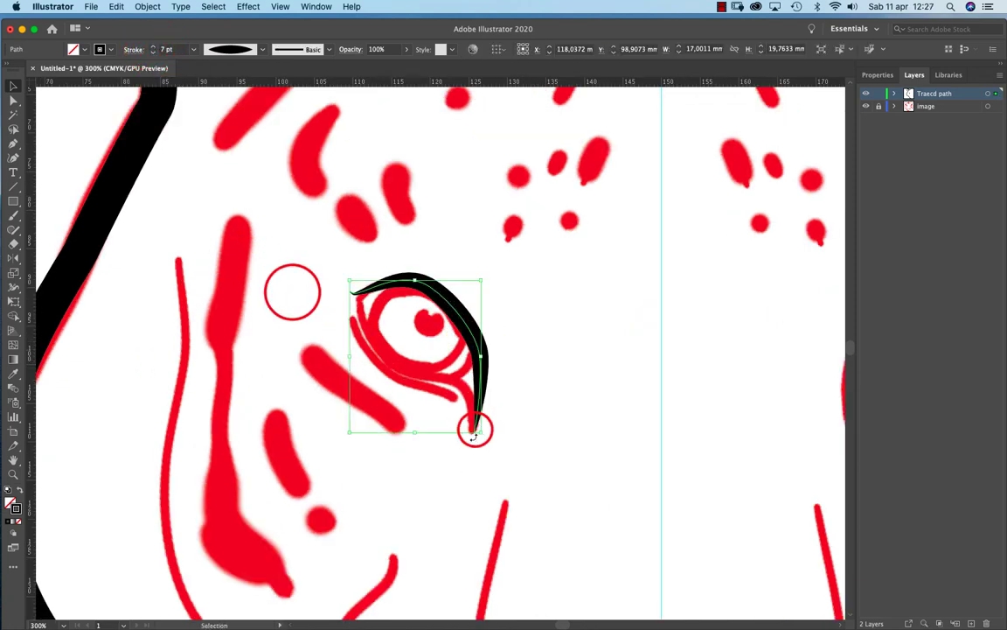
key("a")
left_click(473, 432)
mouse_move(470, 447)
left_mouse_down()
mouse_move(476, 454)
mouse_move(472, 428)
mouse_move(481, 425)
mouse_move(469, 406)
left_mouse_up()
left_click(530, 405)
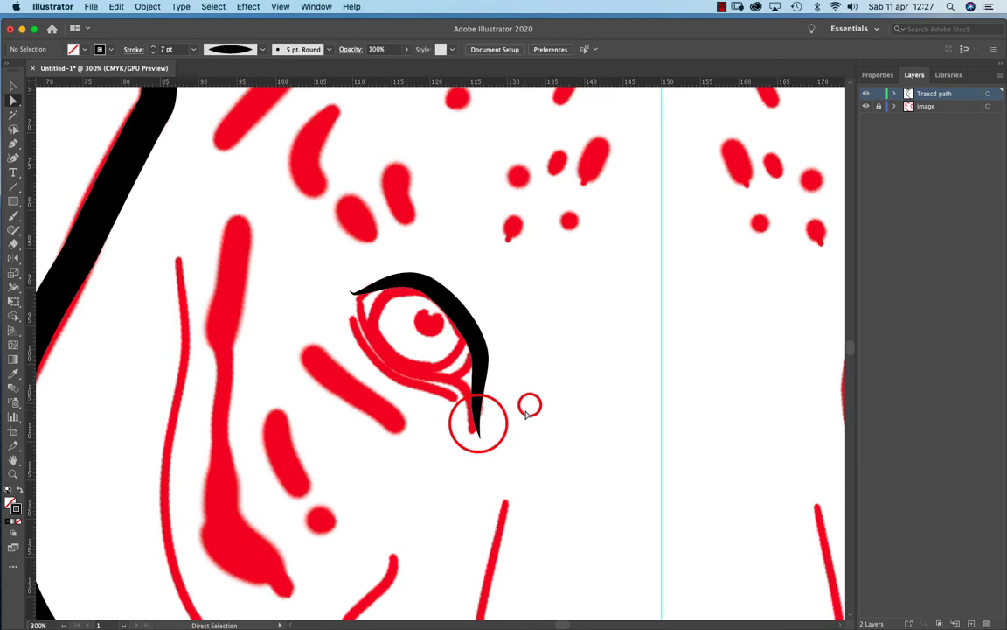
Adjust the end anchor at the upper eyelid's outer corner so the tip curls slightly upward, and deselect.
left_click(373, 291)
left_click(348, 291)
left_click_drag(348, 292, 347, 293)
left_click(341, 306)
left_click(348, 290)
left_click(332, 286)
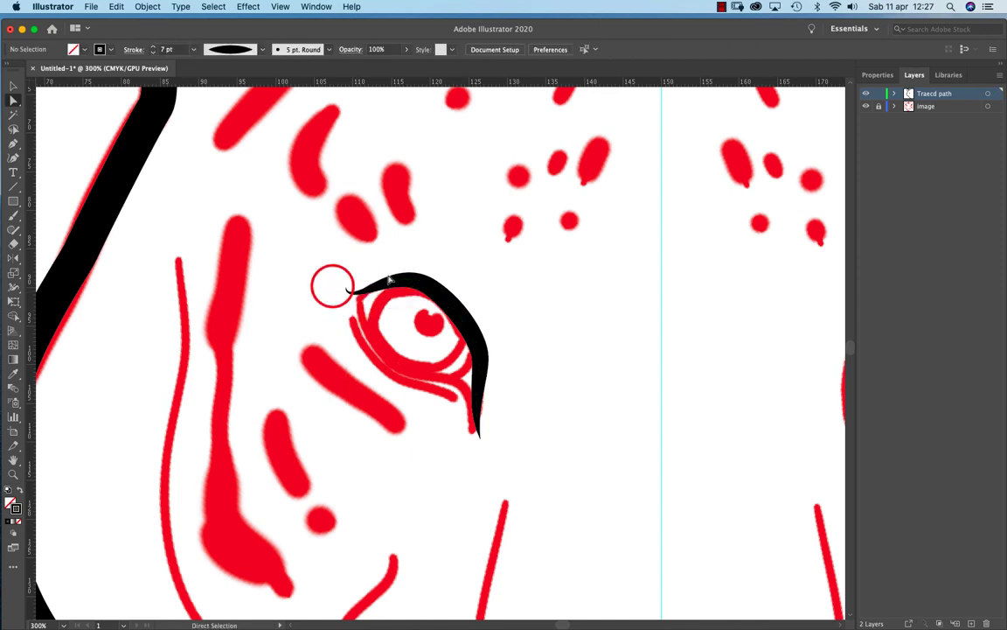
Trace the lower eyelid with the Pen tool from the outer eye corner to the inner corner's downward tip, and deselect.
key("p")
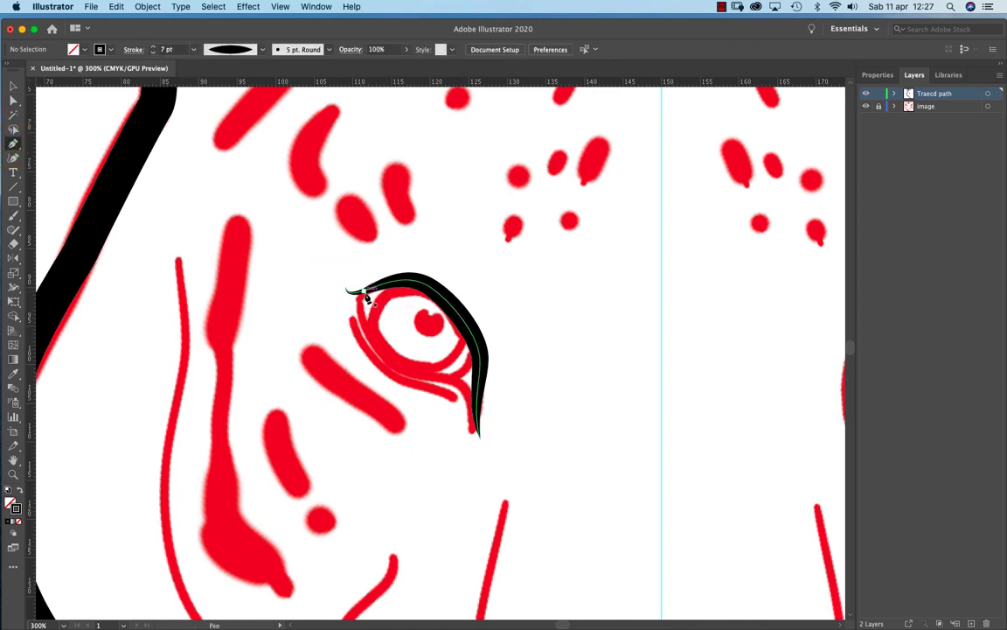
left_click(359, 296)
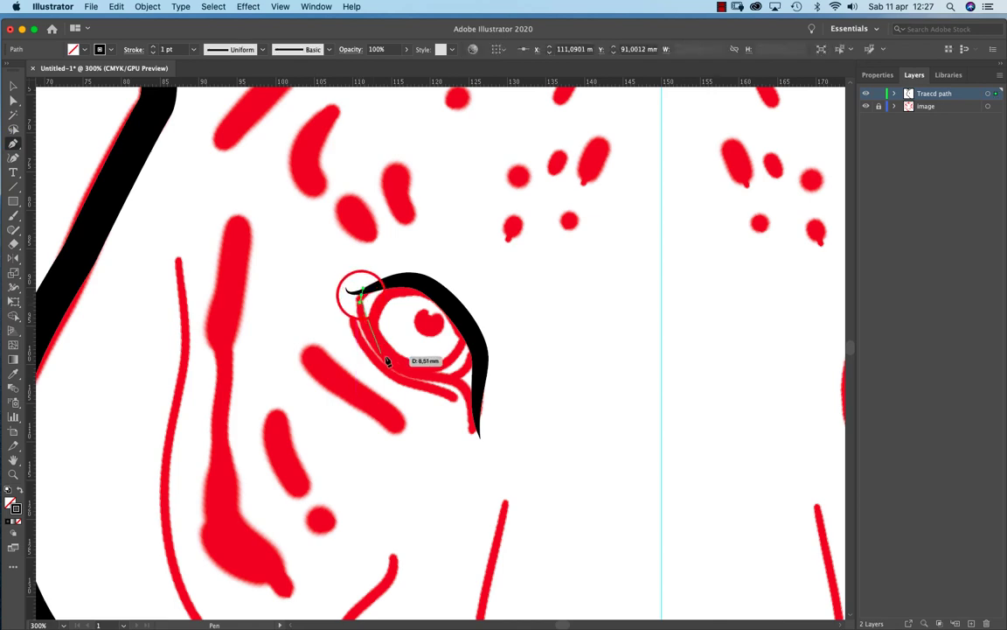
left_click_drag(385, 355, 389, 365)
left_click(455, 387)
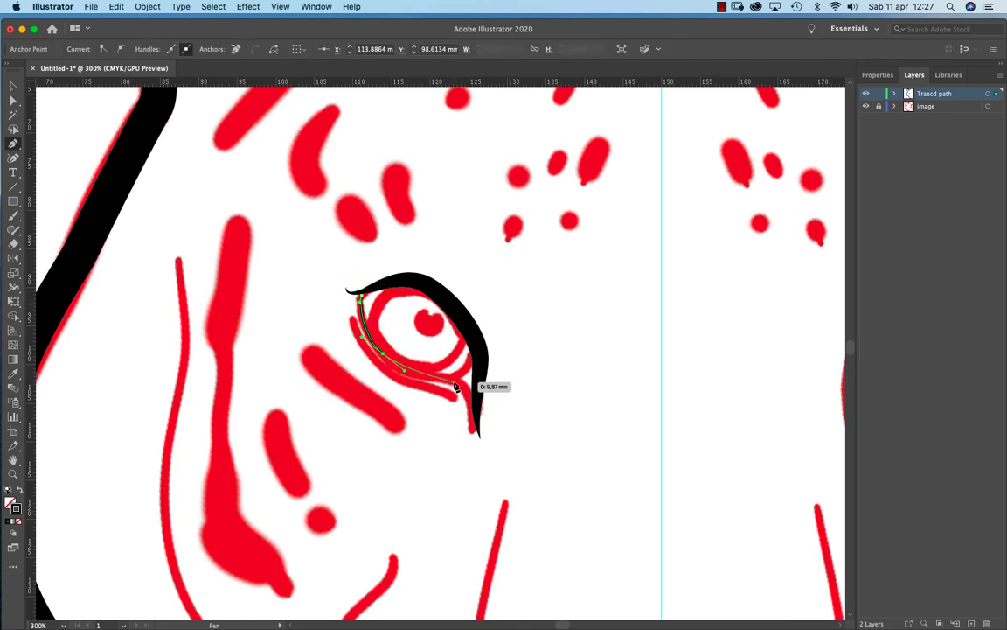
left_click(440, 382)
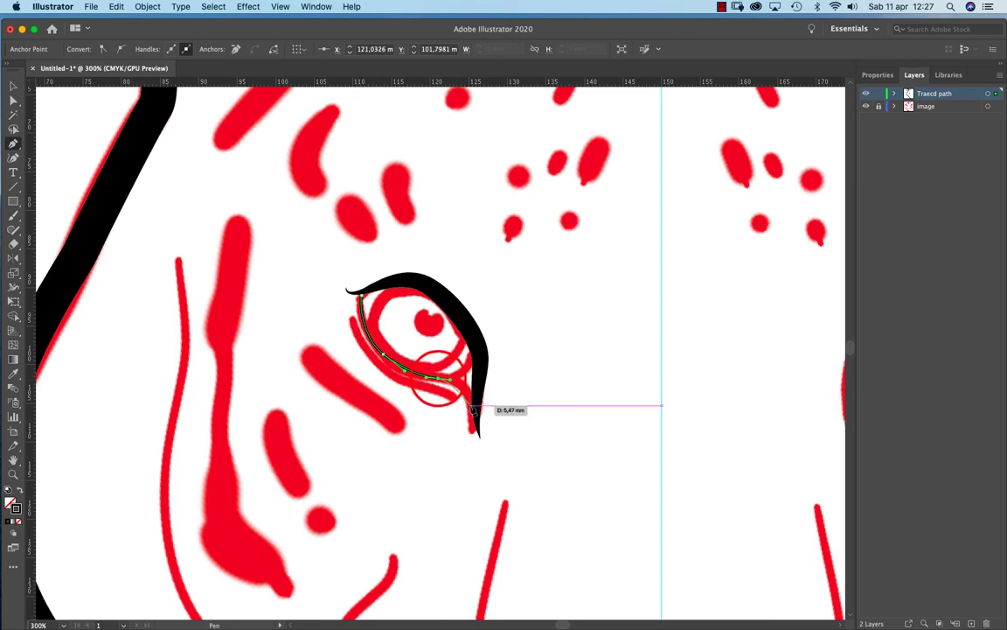
left_click_drag(473, 410, 446, 420)
key("v")
left_click(396, 406)
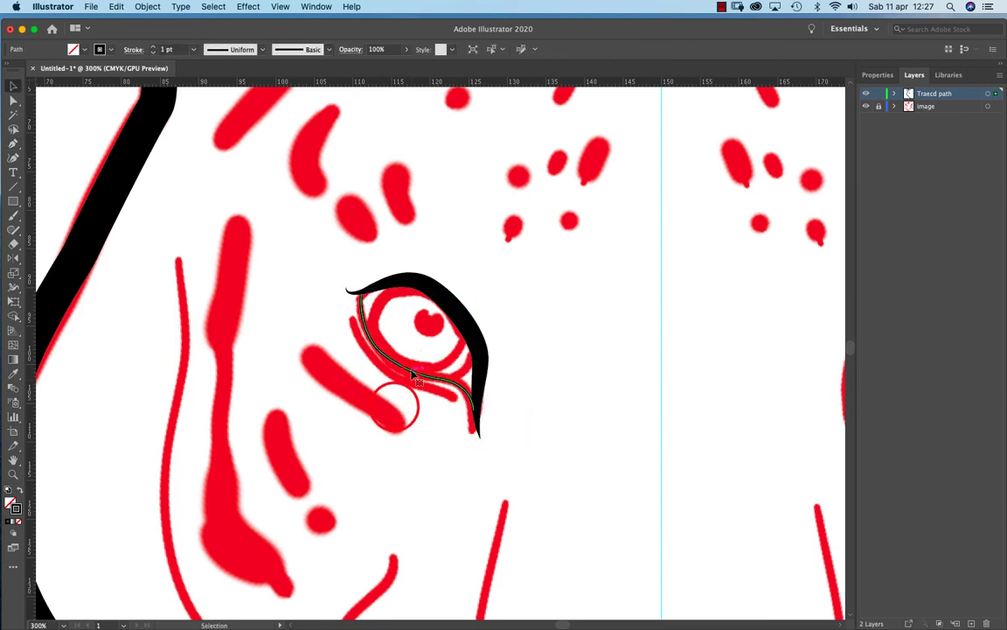
Set the lower eyelid path's stroke to 3 pt with the width profile that tapers at both ends, and deselect.
left_click(411, 370)
left_click(153, 48)
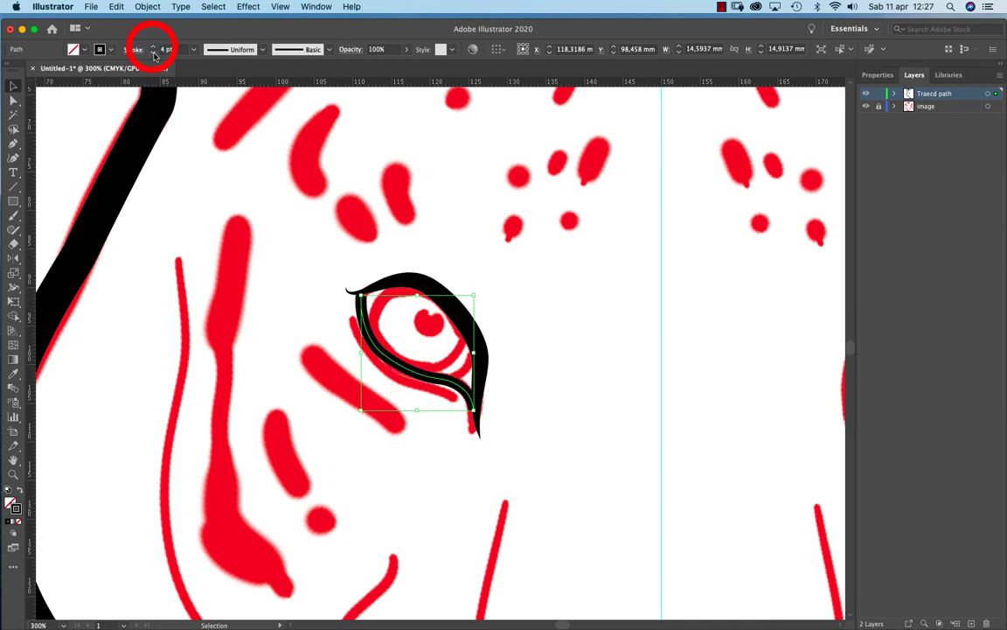
left_click(154, 53)
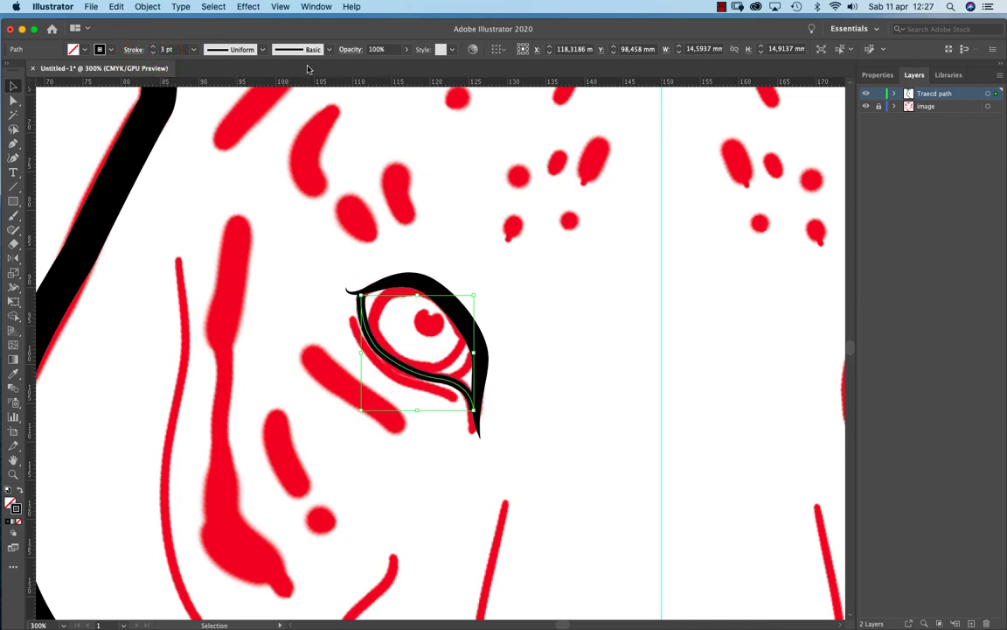
left_click(234, 49)
left_click(240, 85)
left_click(251, 178)
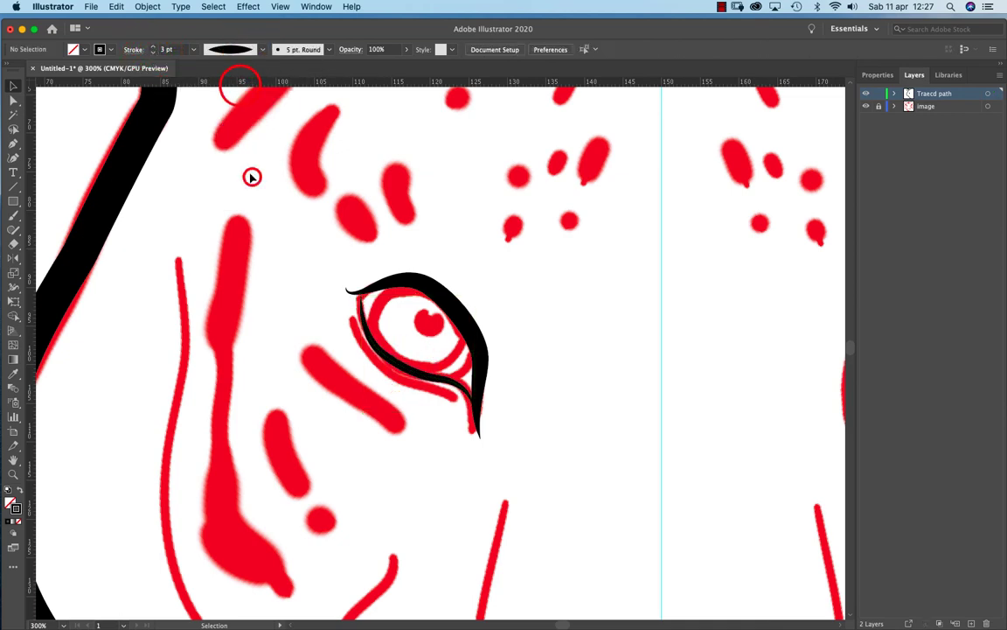
Move the lower eyelid path's outer end anchor slightly up with Direct Selection so it meets the upper eyelid.
left_click(361, 333)
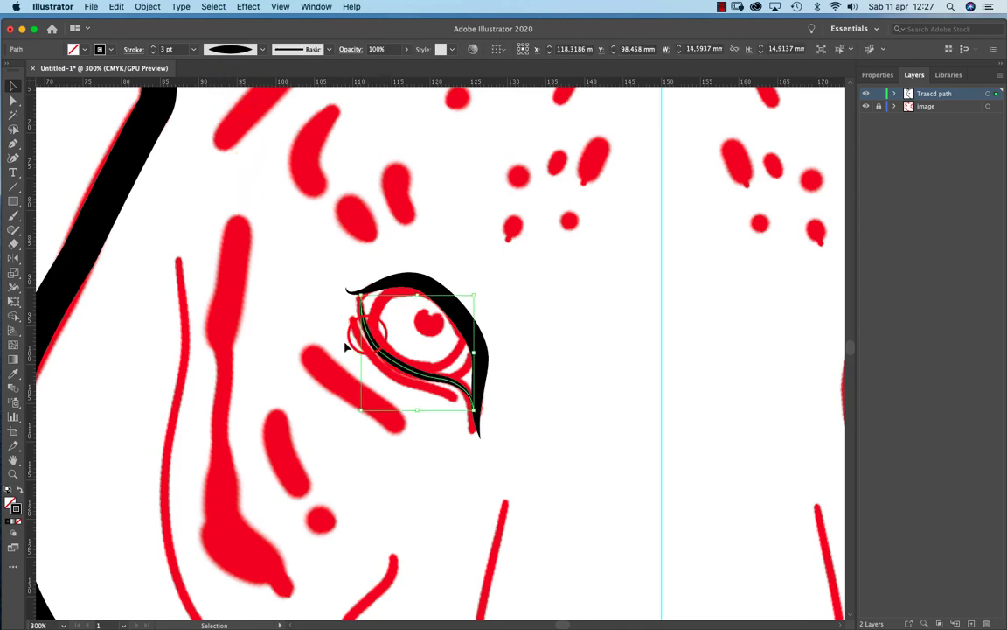
left_click(364, 315, "super")
left_click(422, 351, "super")
key("a")
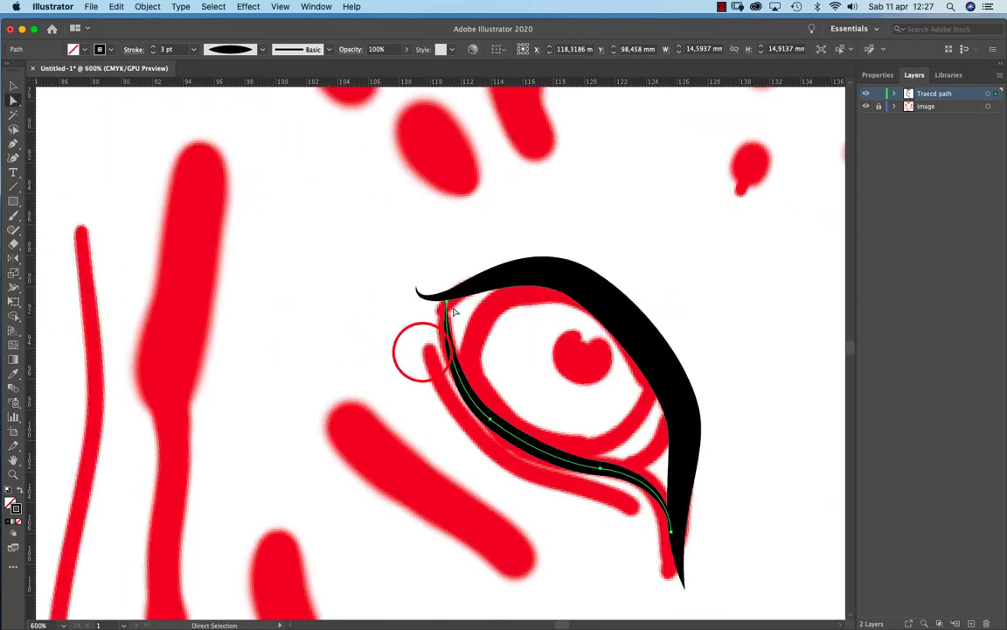
left_click_drag(447, 301, 439, 305)
key("super+z")
left_click(418, 345)
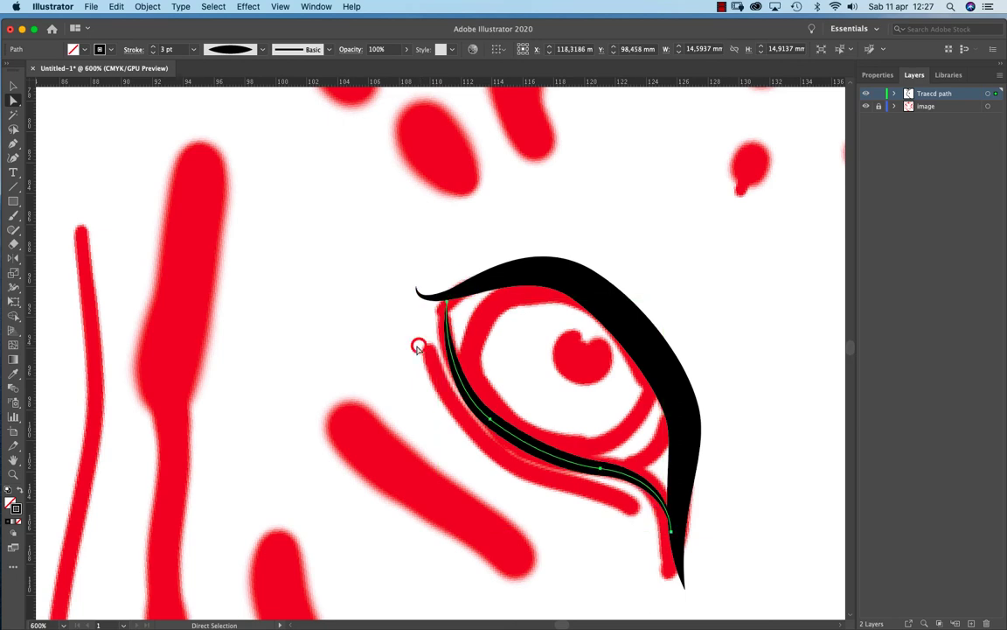
left_click(445, 298)
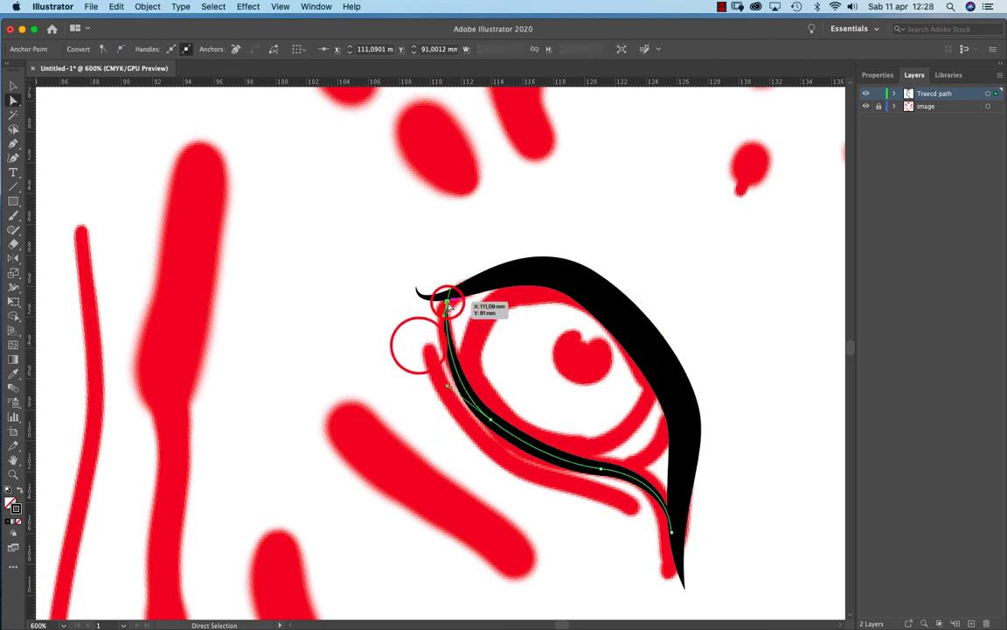
left_click(405, 321)
left_click(520, 450)
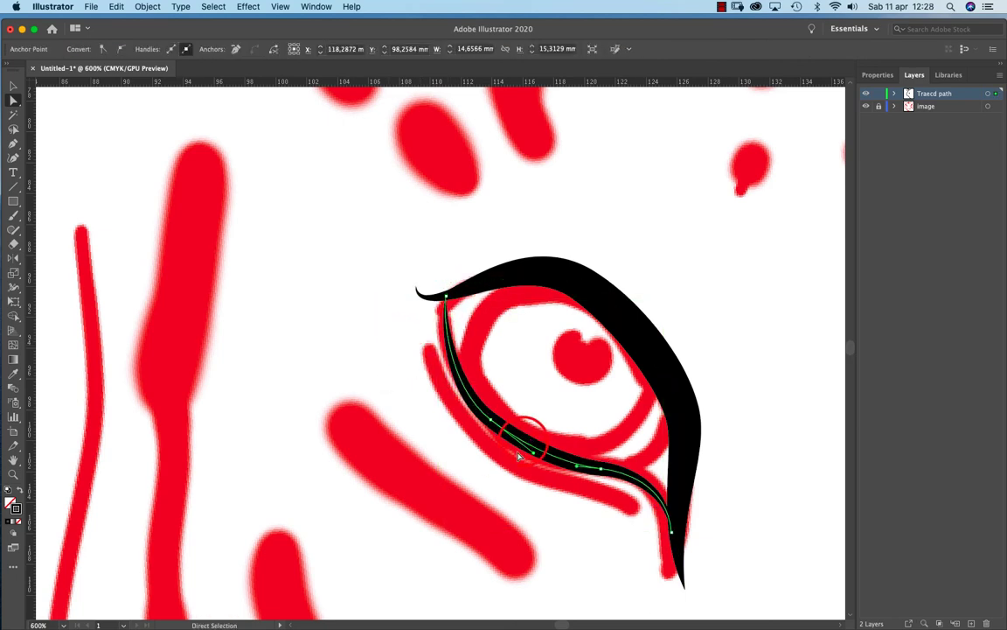
Apply the asymmetrical width profile, with one longer tapered end, to the lower eyelid path.
key("v")
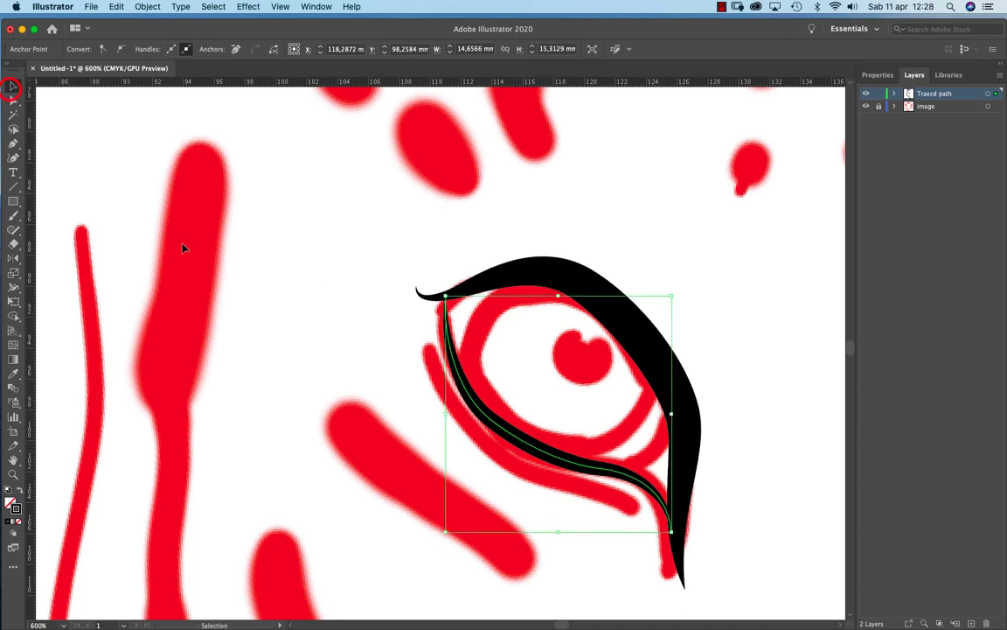
left_click(175, 243)
left_click(441, 345)
left_click(260, 51)
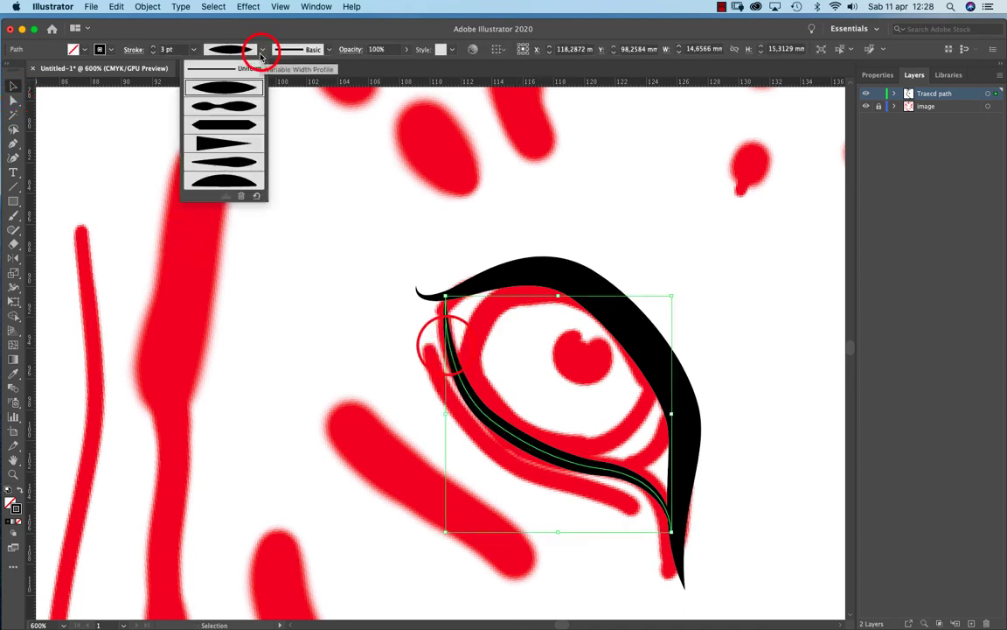
left_click(245, 162)
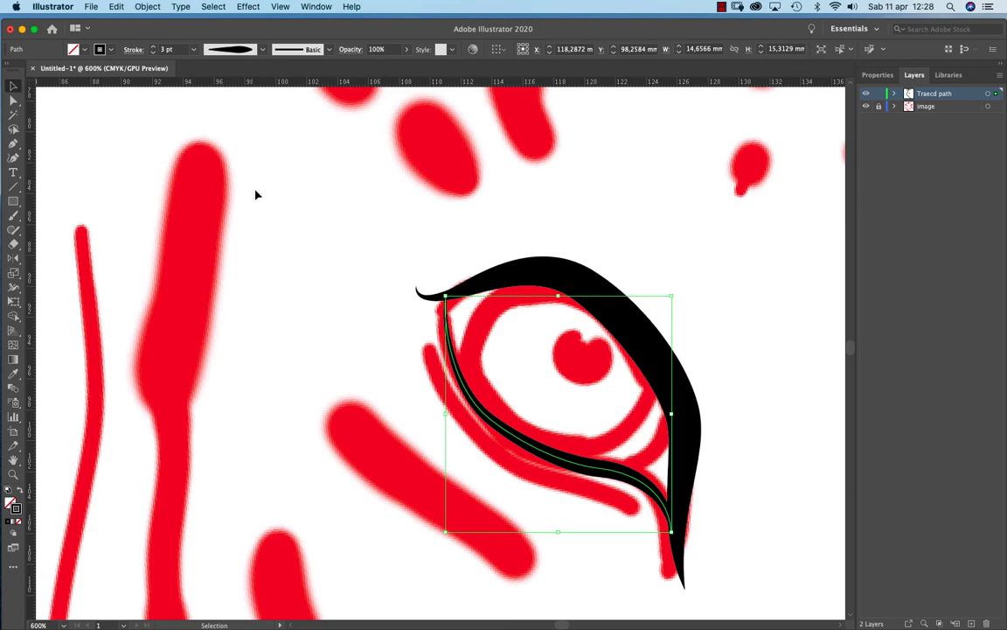
Bring up the Stroke settings with all their options shown.
left_click(317, 6)
left_click(361, 463)
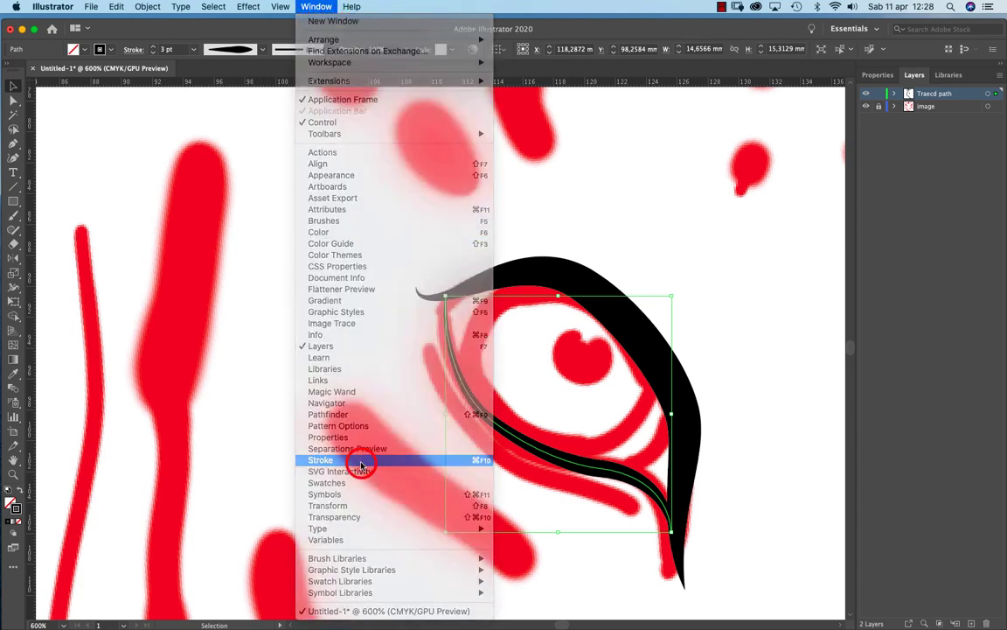
left_click_drag(625, 285, 750, 209)
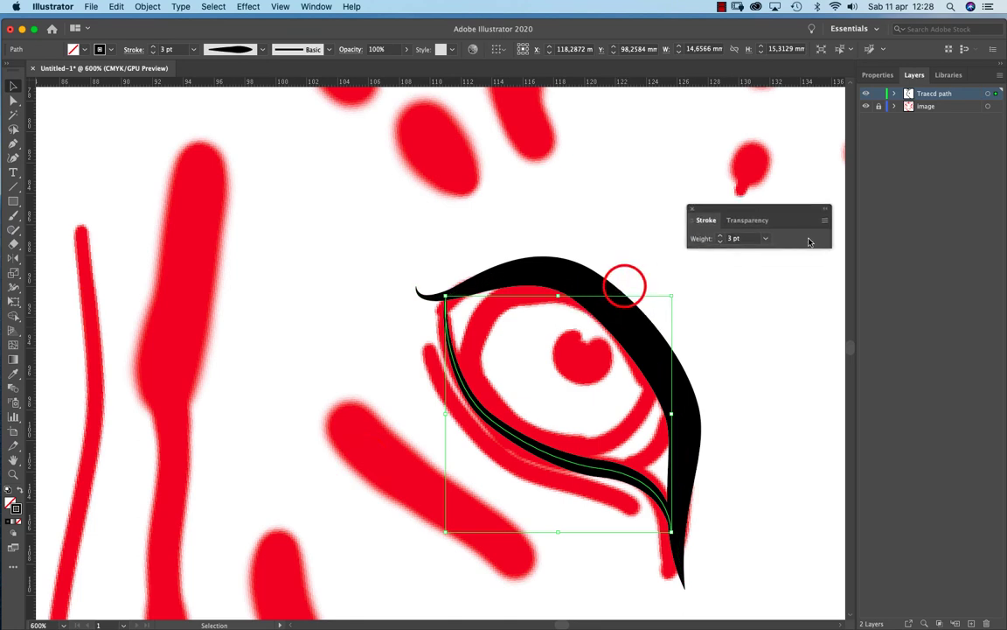
left_click(826, 220)
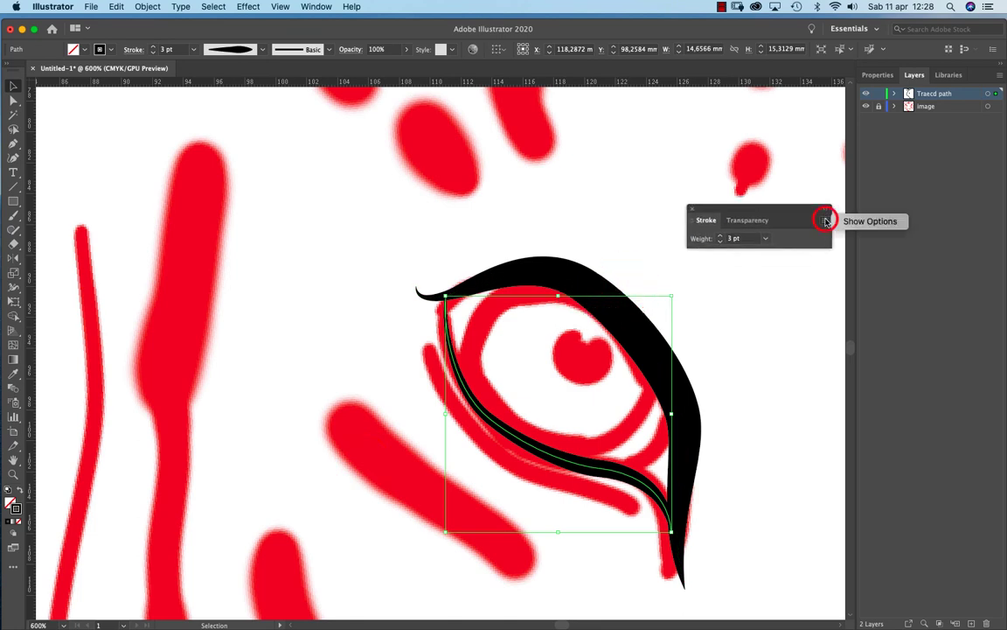
left_click(841, 222)
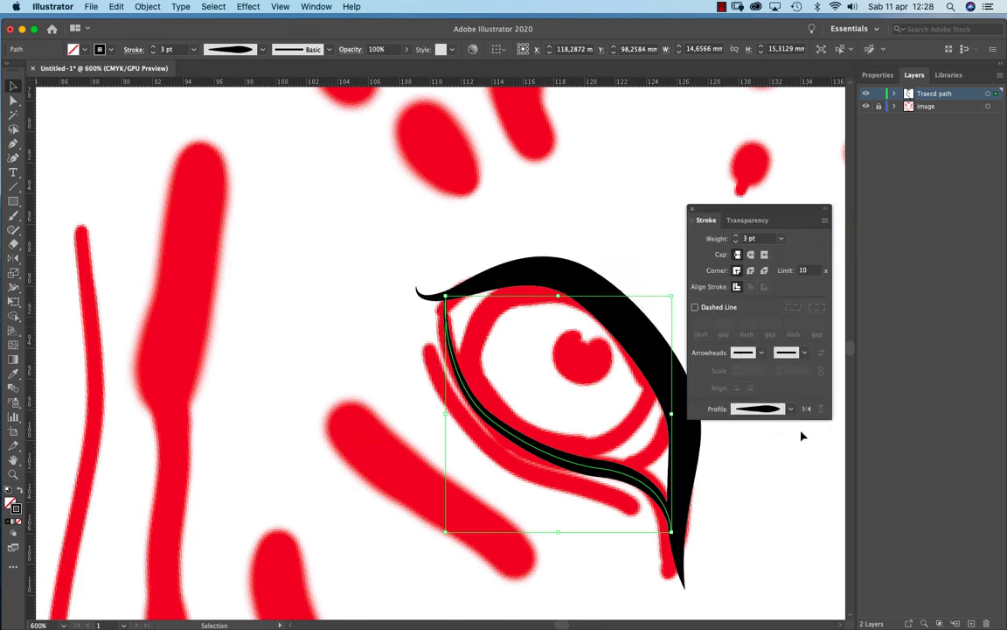
Flip the lower eyelid's width profile along the path and dock the Stroke settings, collapsed, beside the Layers.
left_click(806, 409)
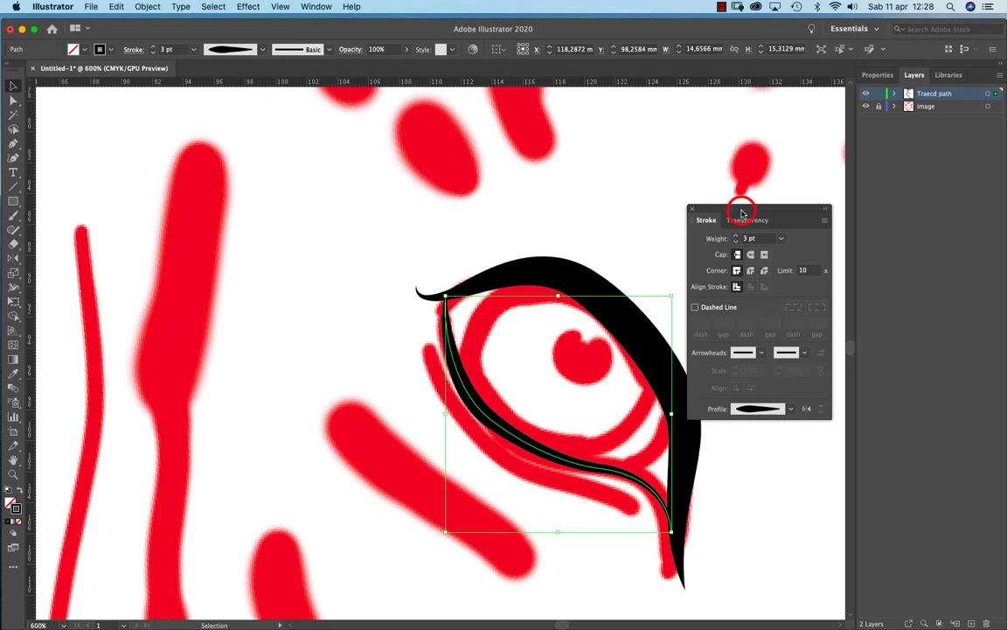
left_click_drag(742, 212, 854, 151)
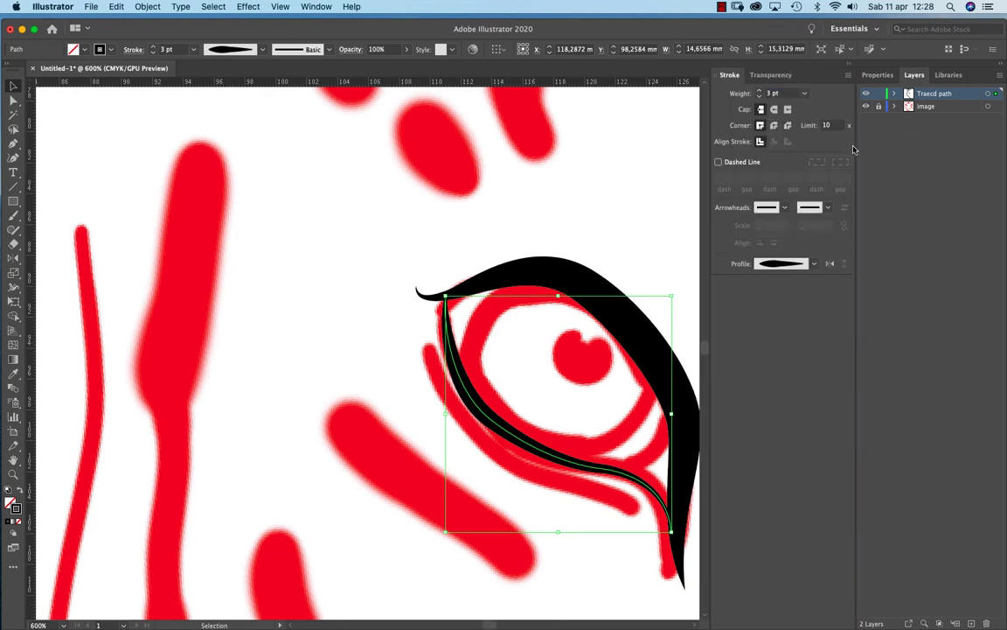
left_click(848, 69)
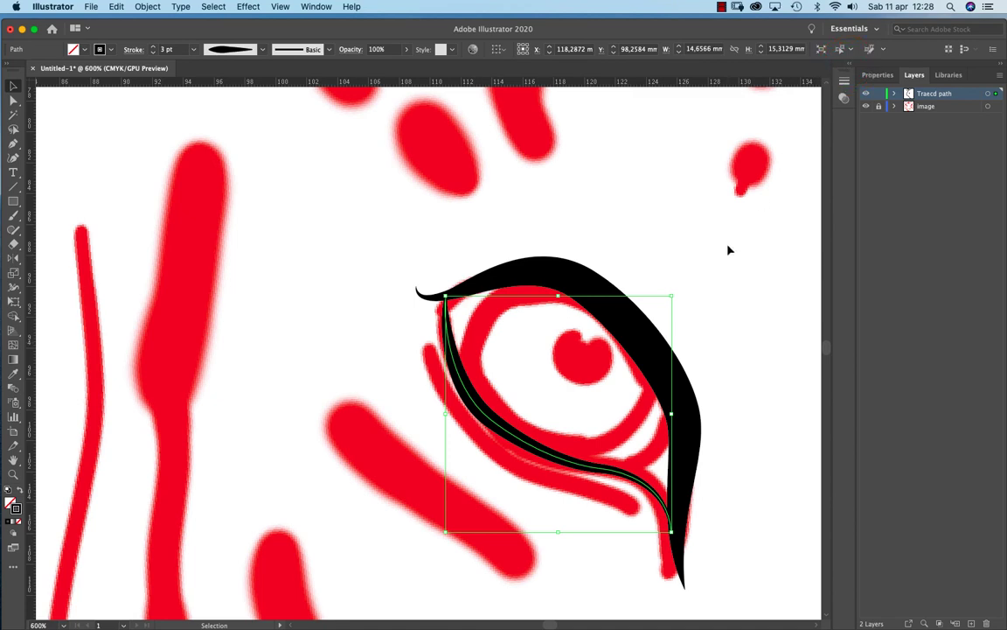
Adjust the curve handle of the lower eyelid's middle anchor with Direct Selection, and deselect the path.
key("a")
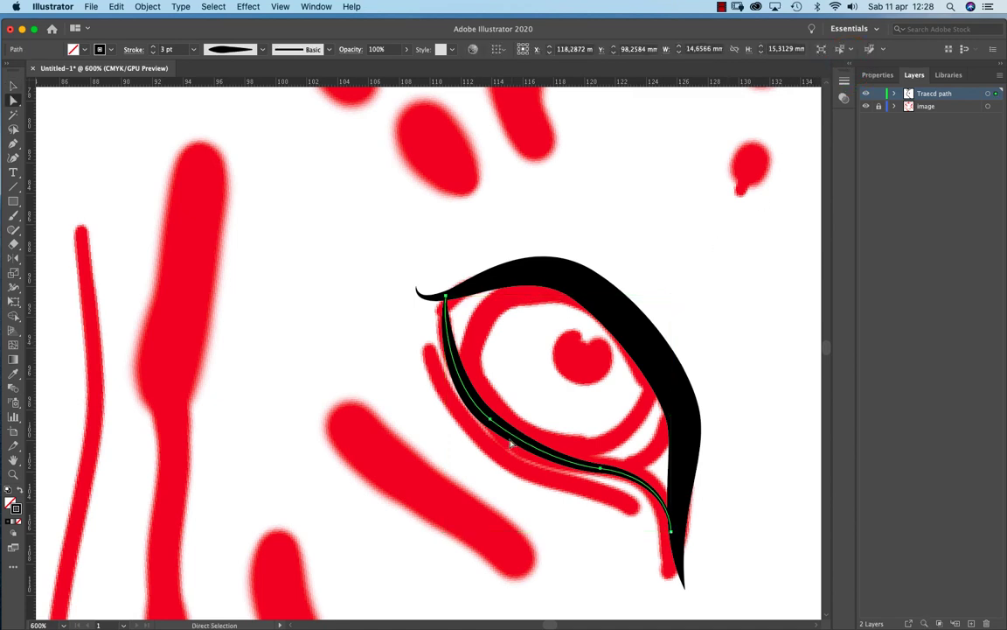
left_click_drag(511, 443, 539, 463)
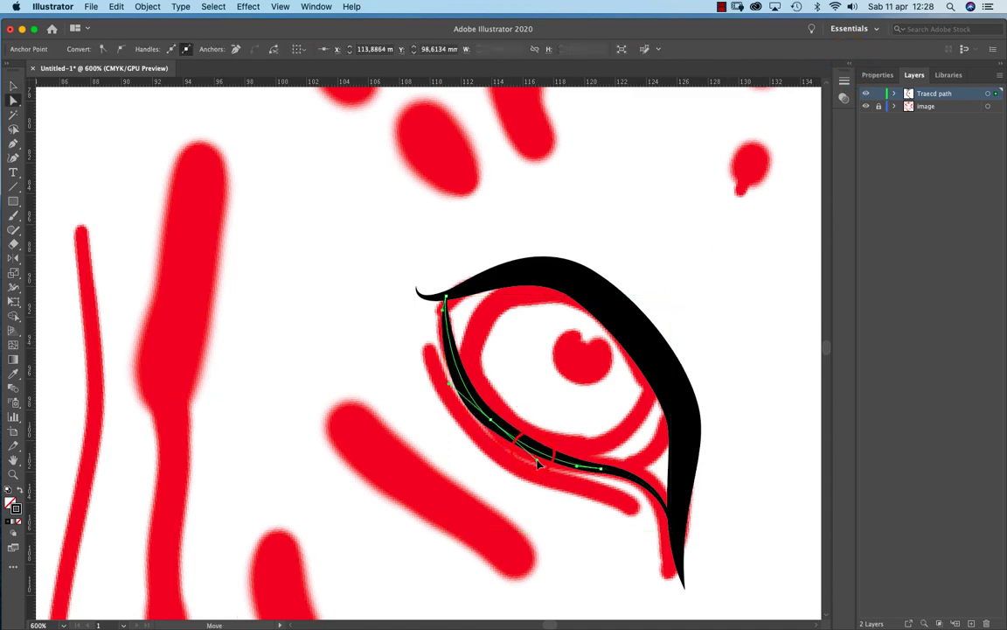
left_click(499, 470)
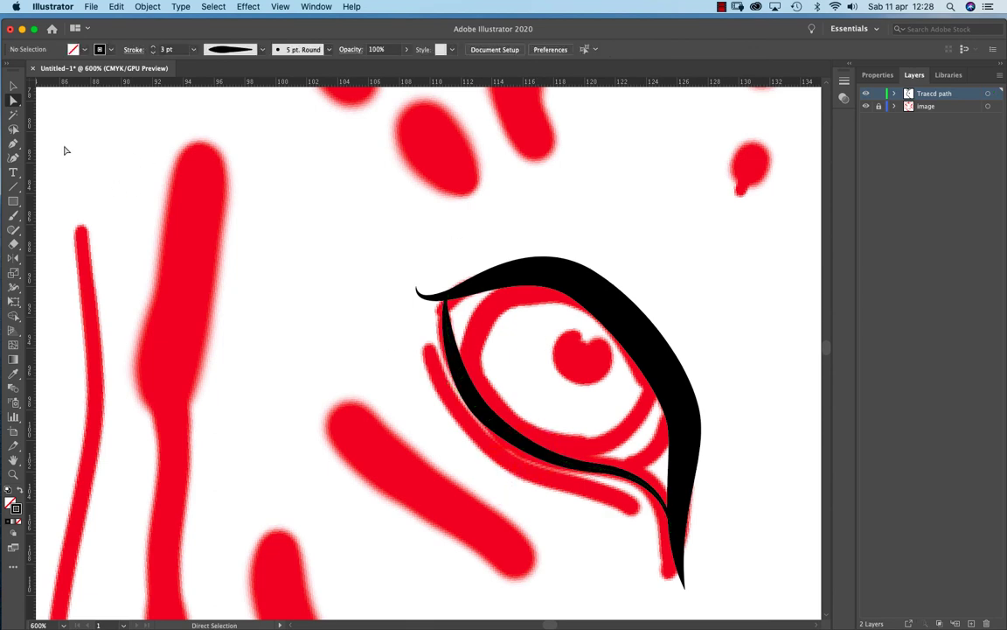
Draw a circle about 11.8 mm across over the iris outline, set its stroke to 4 pt, and deselect.
left_click_drag(14, 200, 65, 226)
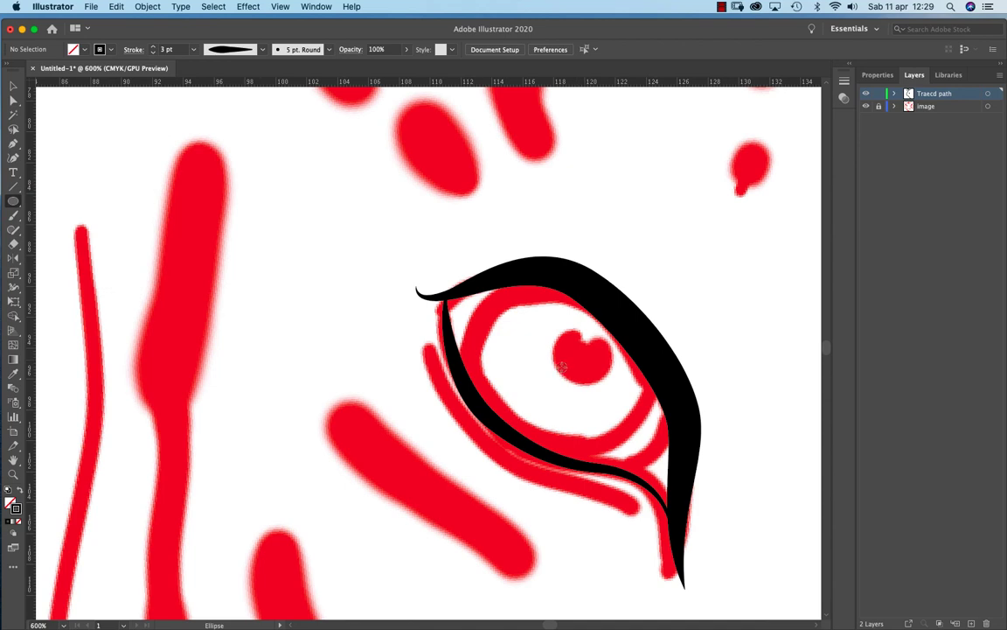
left_click_drag(560, 367, 643, 457)
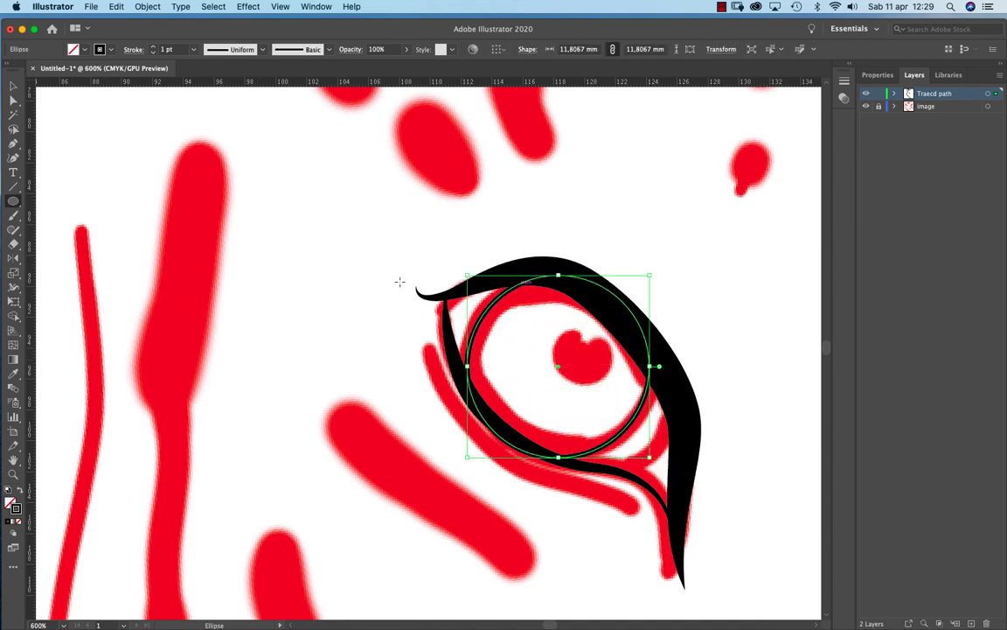
left_click(152, 47)
left_click(152, 47)
left_click(152, 47)
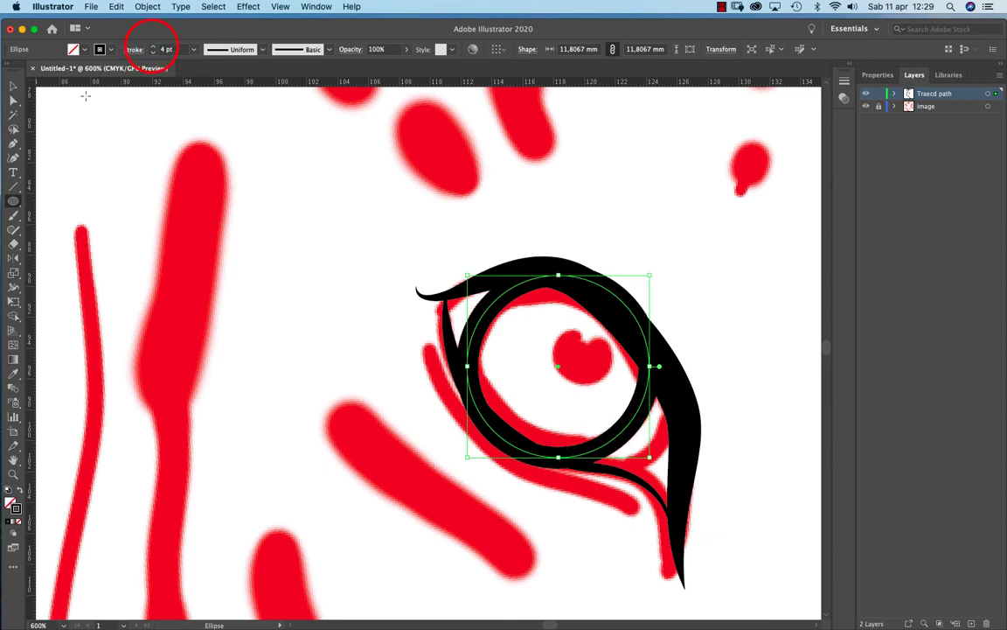
key("v")
left_click(107, 202)
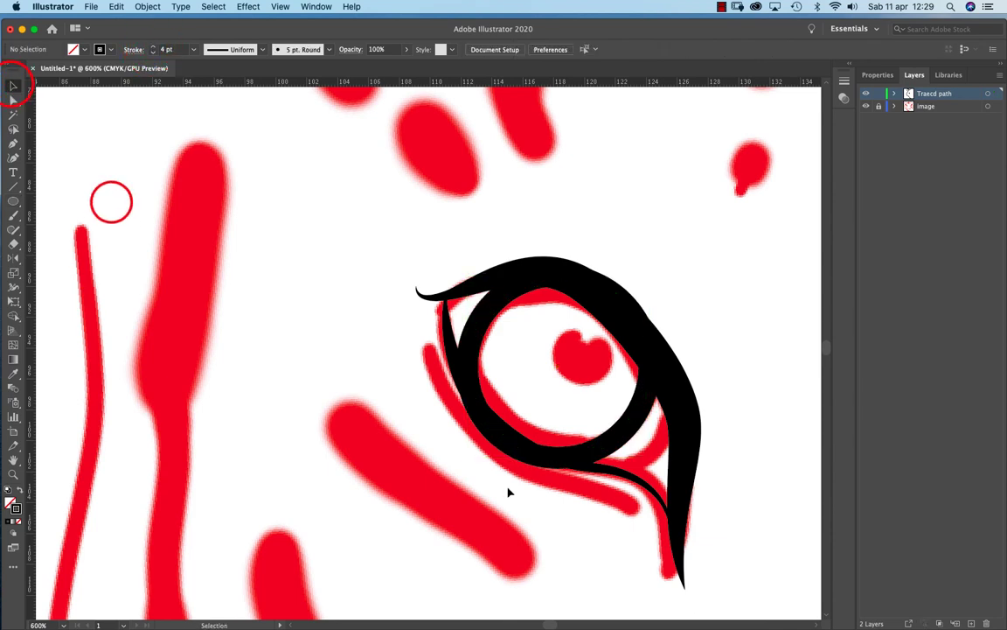
Scale the iris circle down proportionally to about 11.4 mm and deselect it.
left_click(629, 482)
left_click(612, 439)
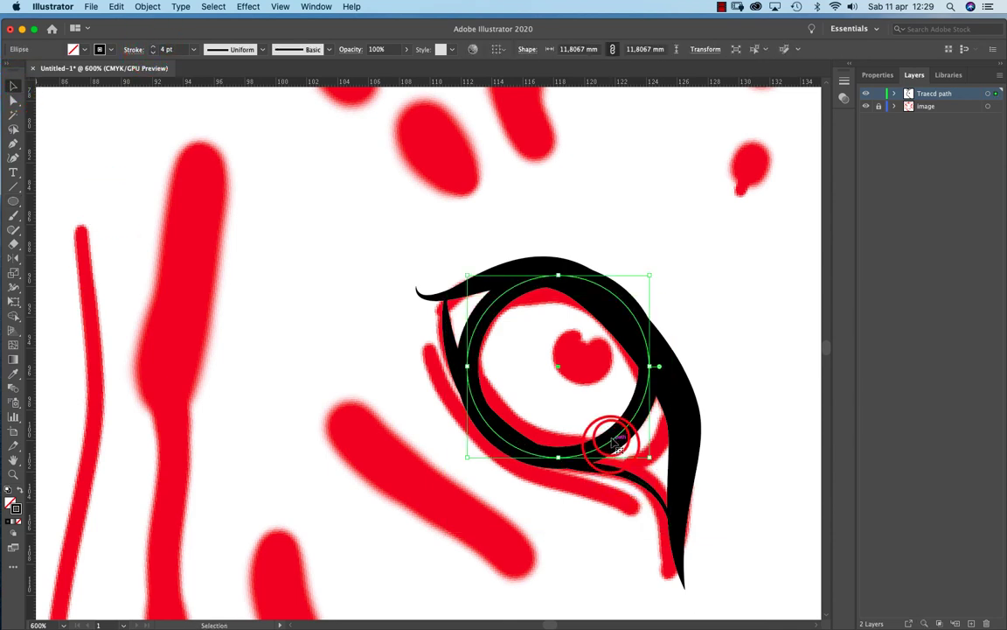
left_click_drag(465, 456, 468, 451)
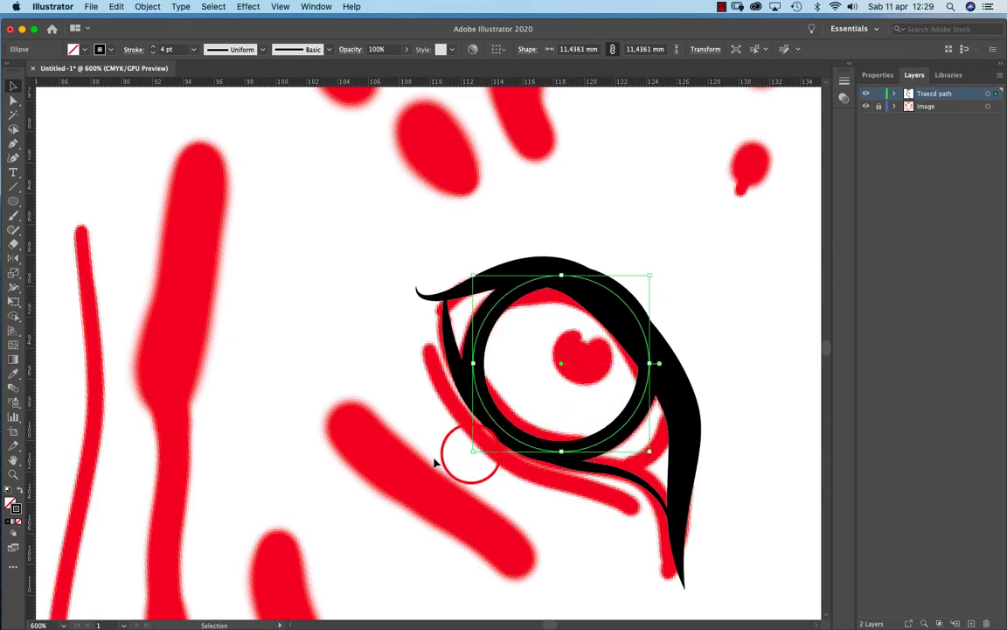
left_click(435, 461)
Draw a pupil circle about 4.6 mm across inside the iris and swap its fill and stroke to make it solid black.
left_click(13, 201)
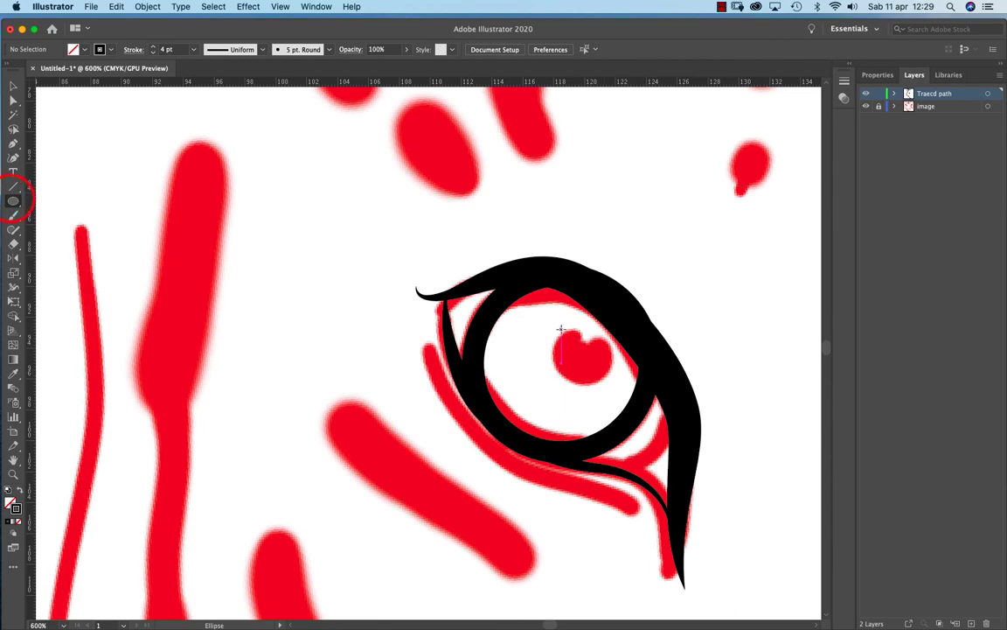
mouse_move(561, 328)
left_mouse_down()
mouse_move(619, 386)
mouse_move(586, 359)
mouse_move(518, 400)
left_mouse_up()
left_click(14, 85)
key("shift+x")
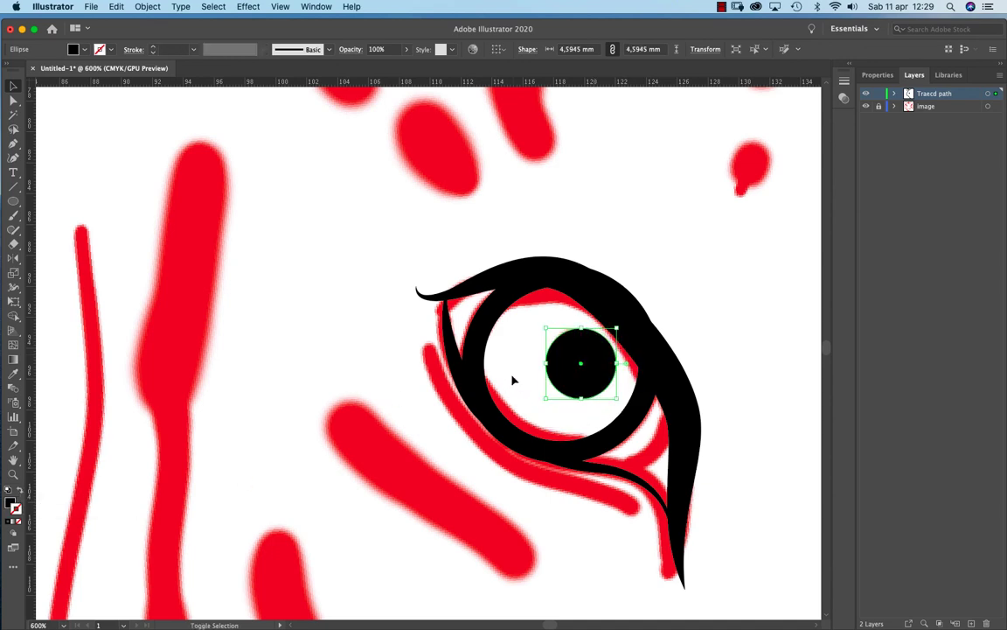
left_click(331, 307)
left_click(578, 382)
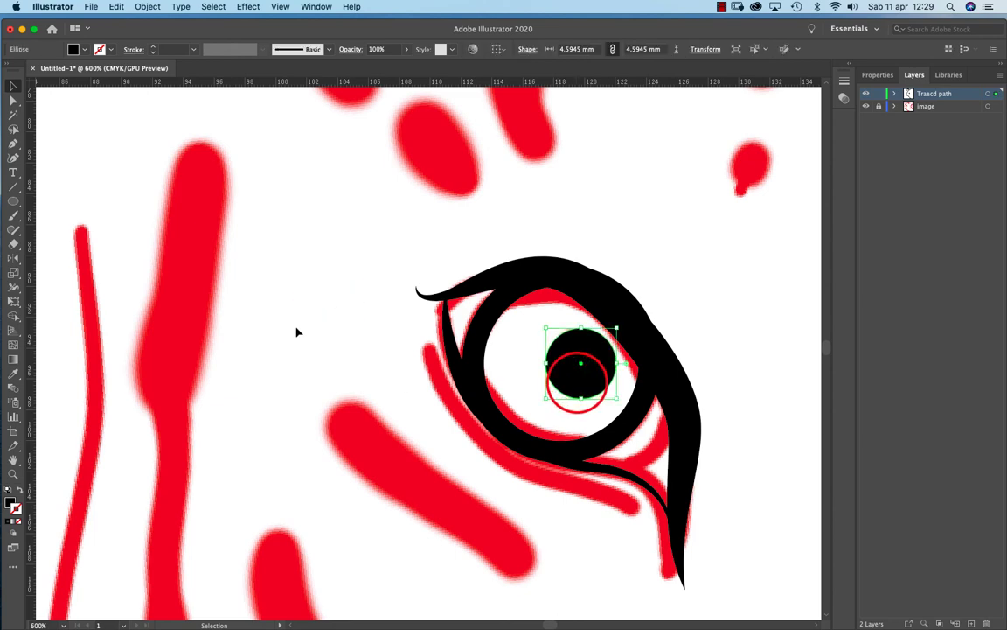
Draw a solid black circle about 2.3 mm across overlapping the pupil's upper edge, and deselect it.
left_click(14, 201)
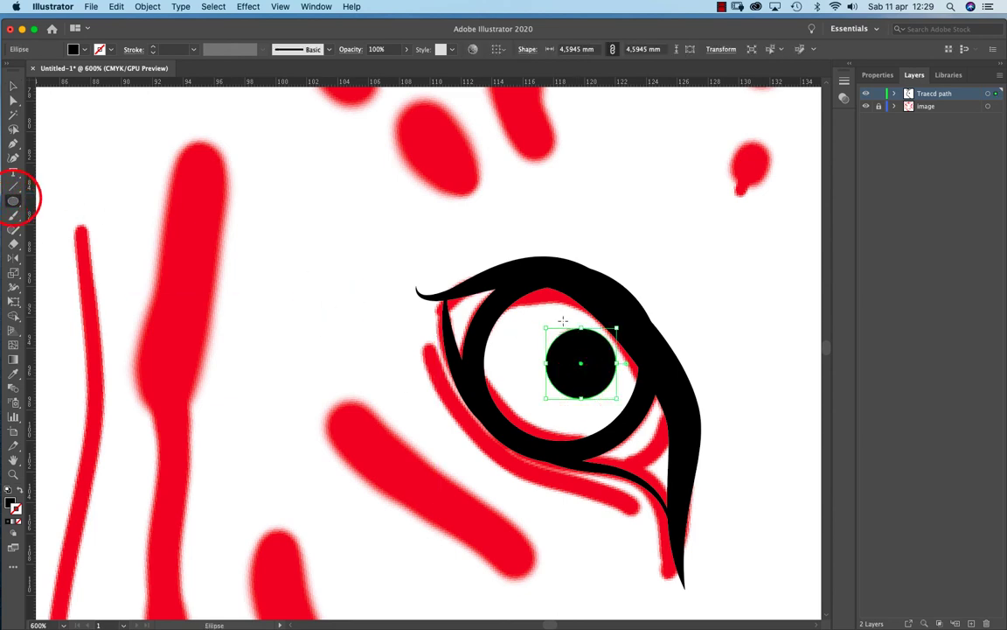
left_click_drag(551, 313, 578, 331)
left_click(14, 87)
left_click(621, 237)
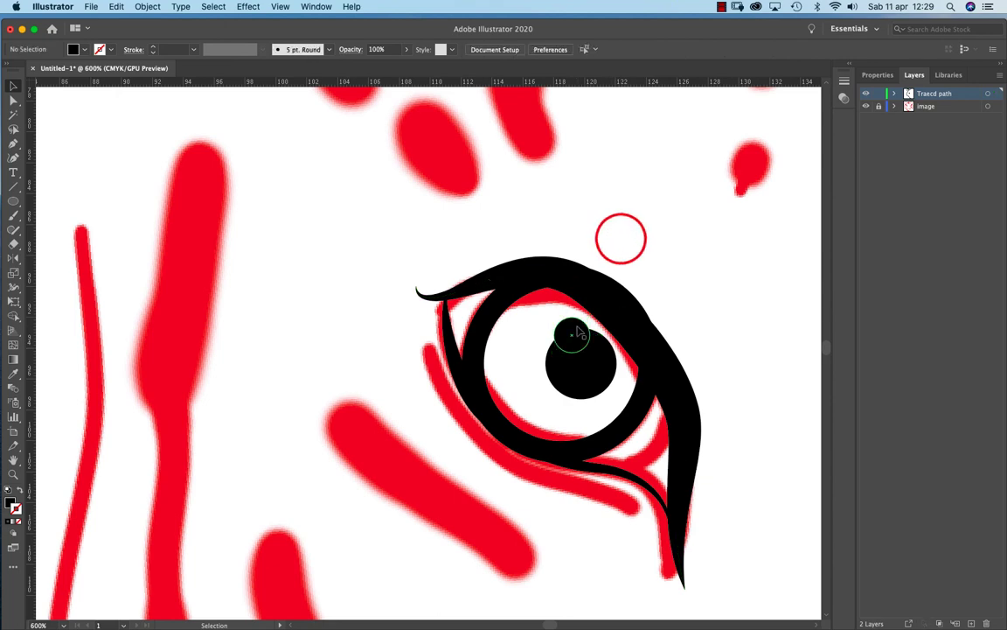
Subtract the small circle from the pupil with the Pathfinder Minus Front operation to cut out a highlight, and deselect.
left_click(574, 332)
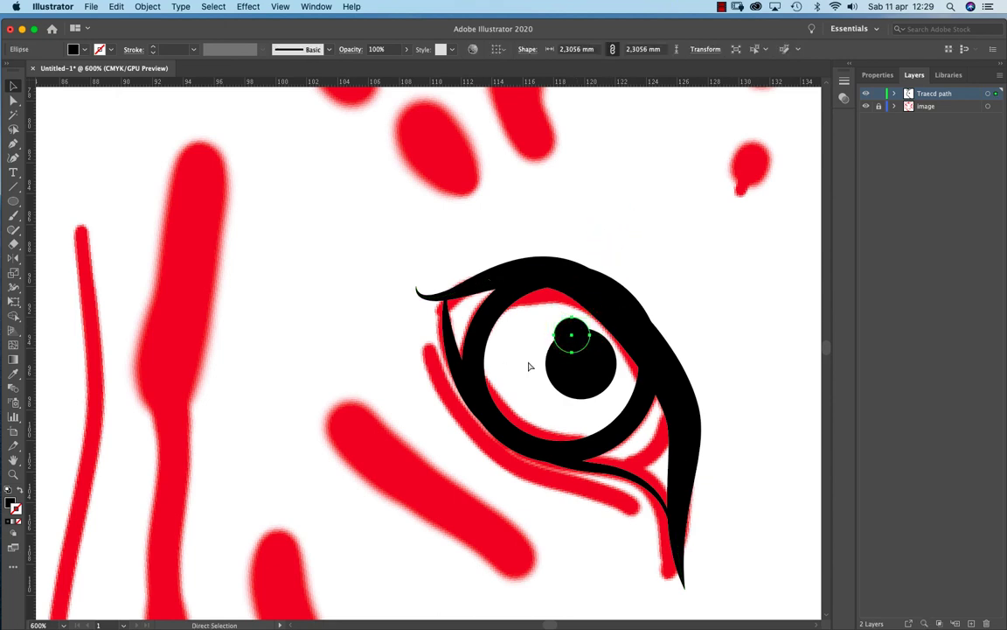
key("super+minus")
key("super+minus")
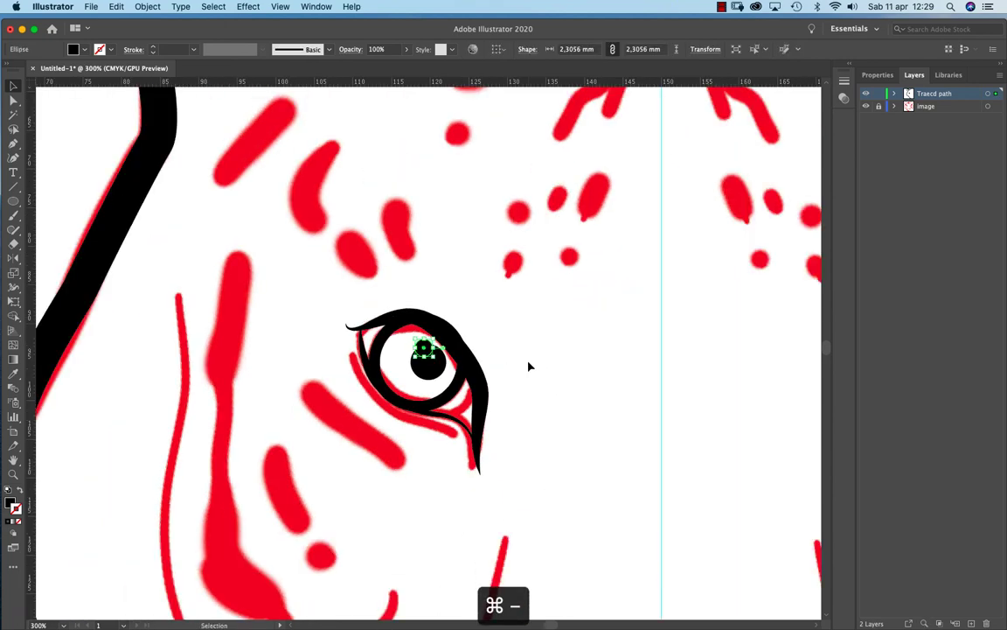
left_click(429, 363, "shift")
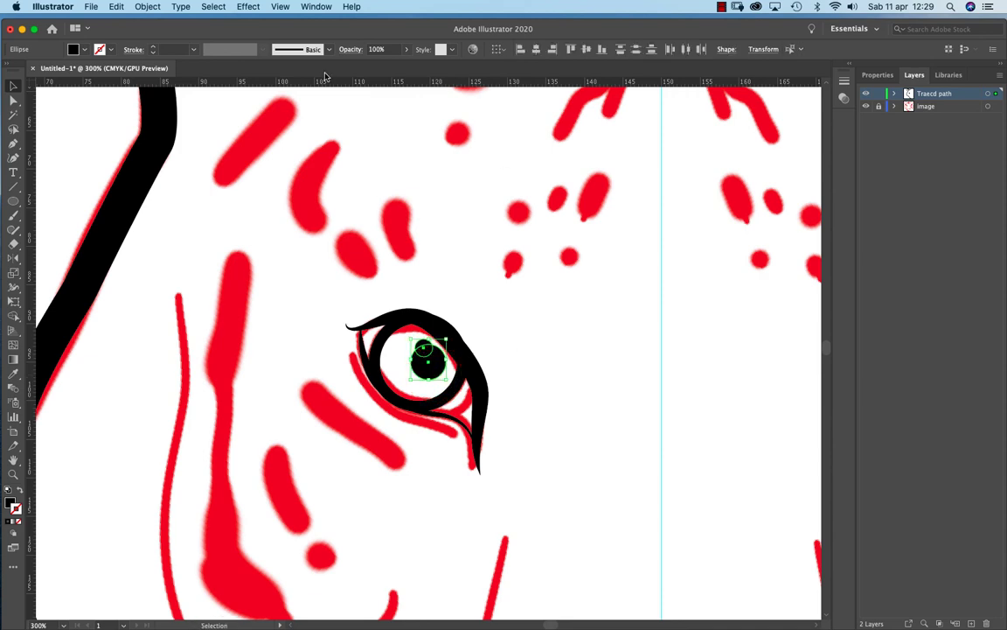
left_click(315, 6)
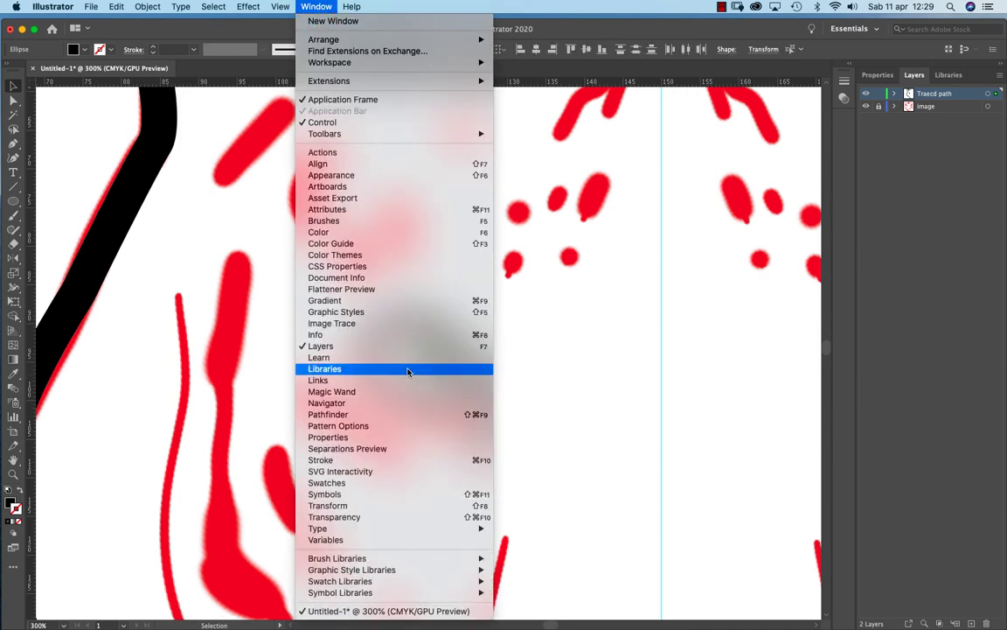
left_click(399, 417)
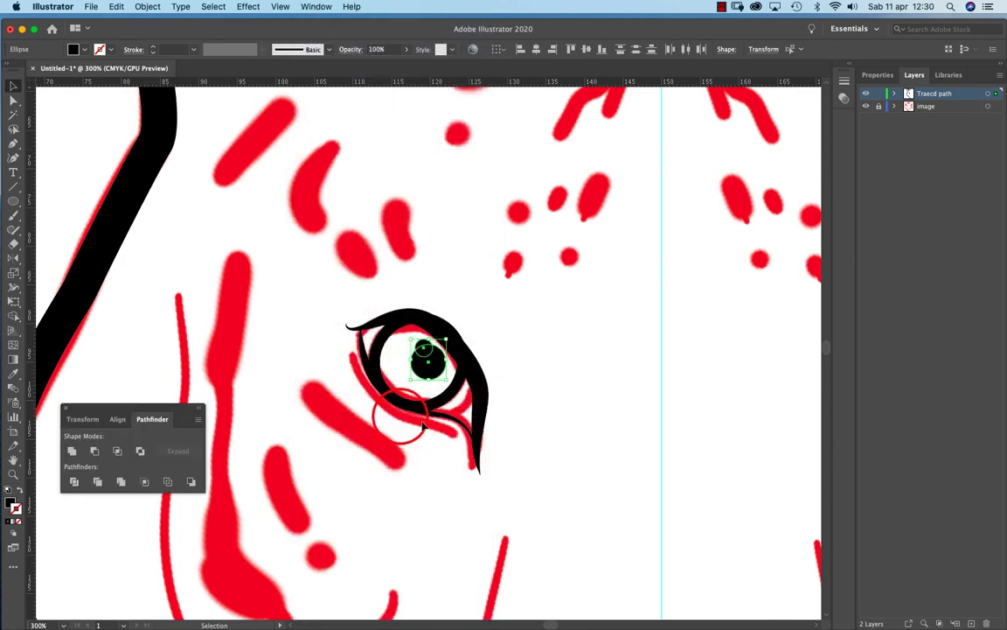
left_click_drag(110, 408, 618, 290)
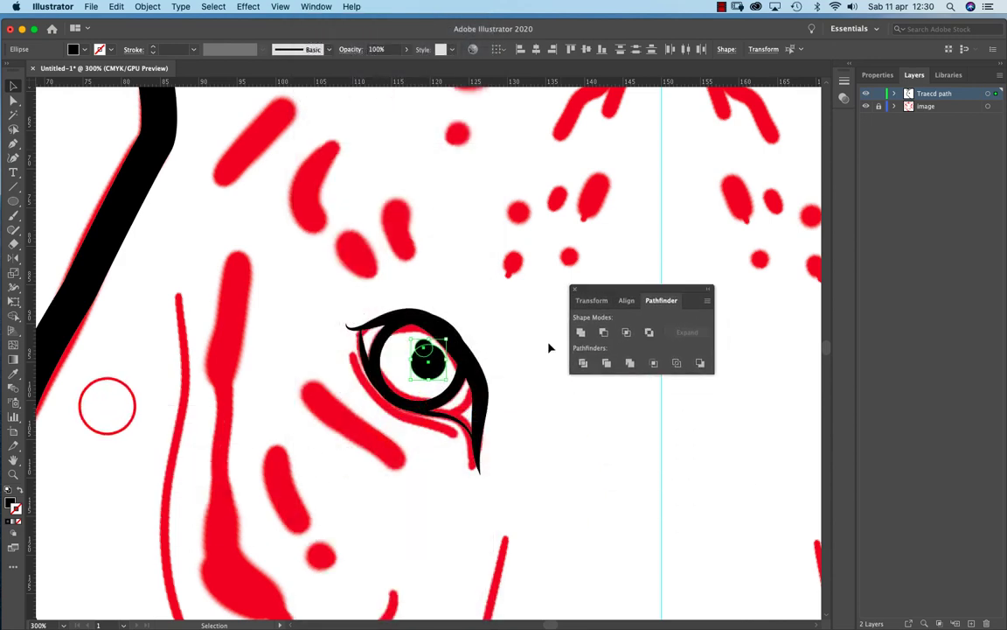
left_click(603, 333)
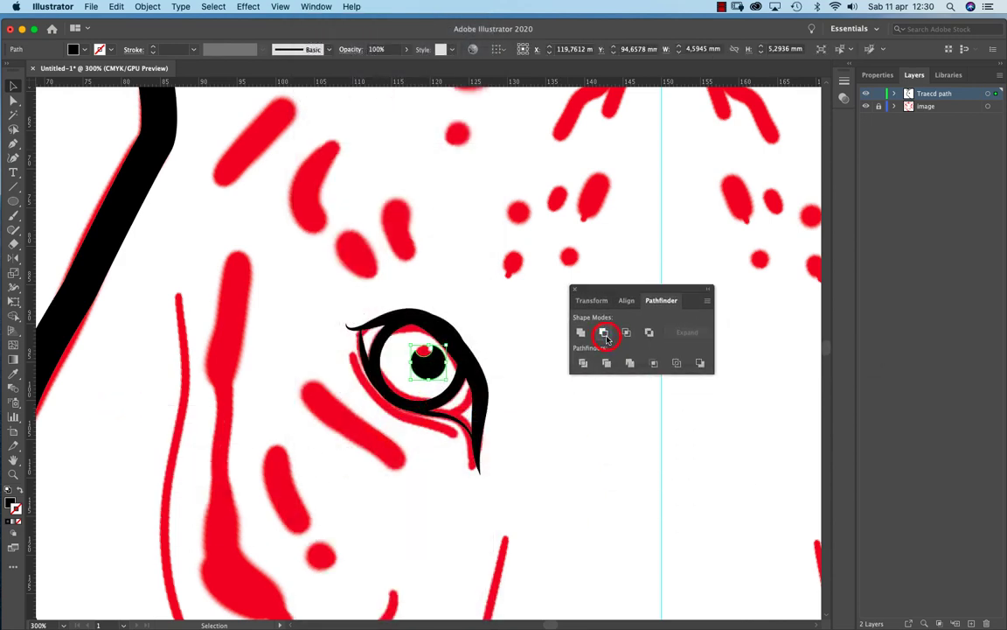
left_click(556, 404)
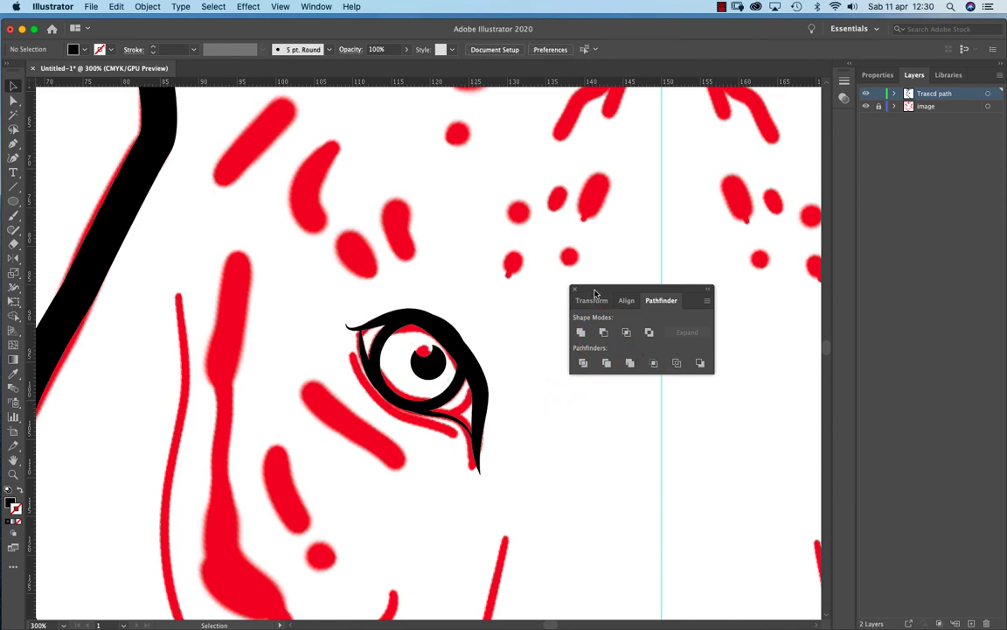
Dock the floating Pathfinder group beside the layer list as collapsed icons, and hide the image layer.
left_click_drag(590, 290, 844, 124)
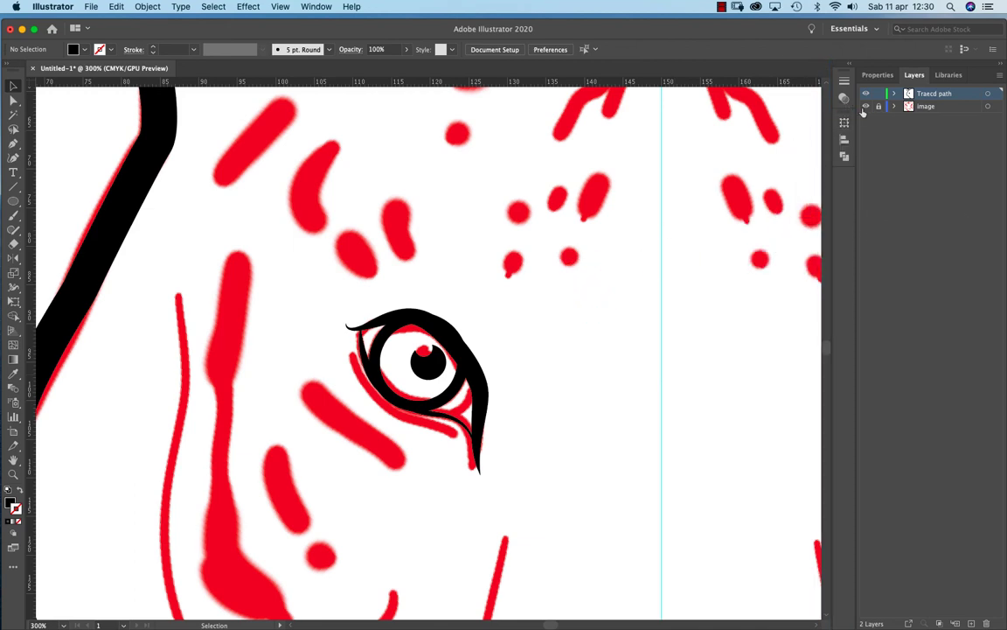
left_click(867, 107)
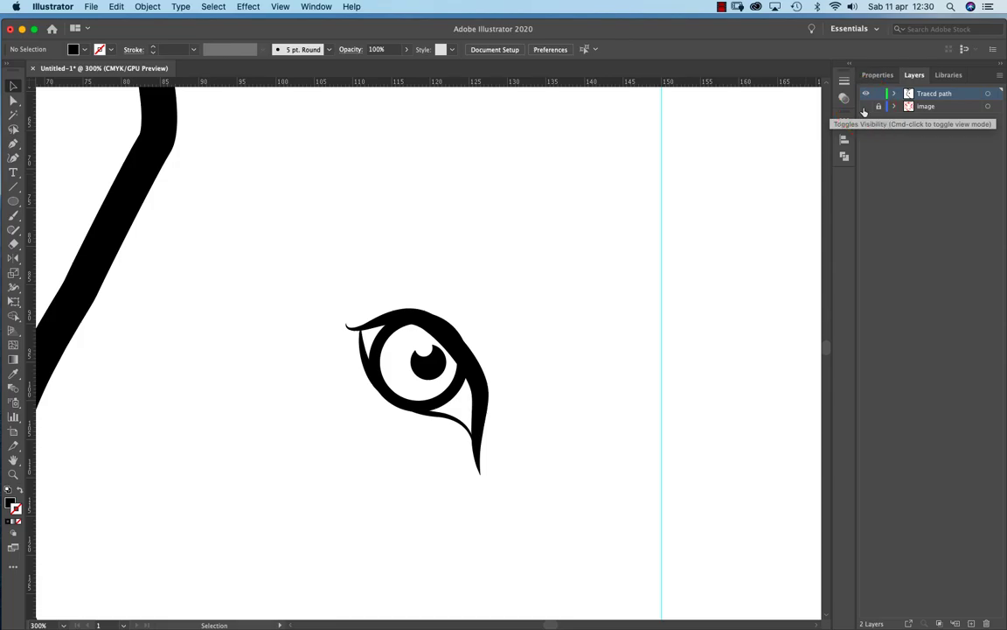